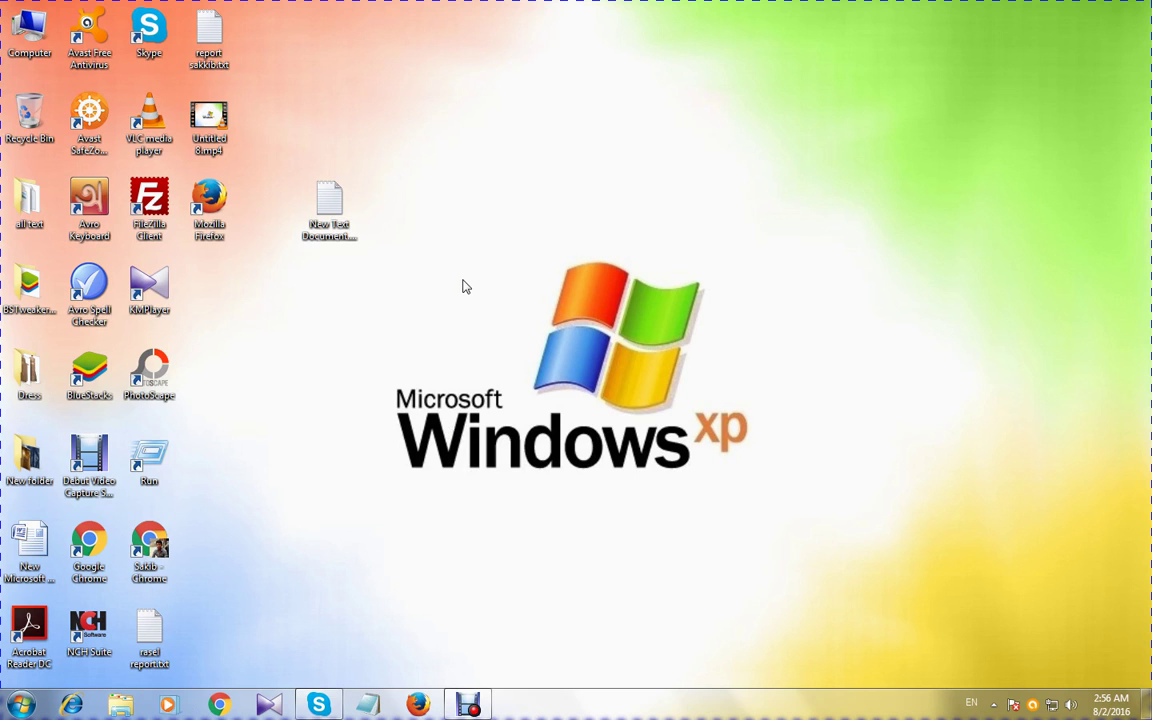
{"action": "right_click", "coordinate": [526, 146]}
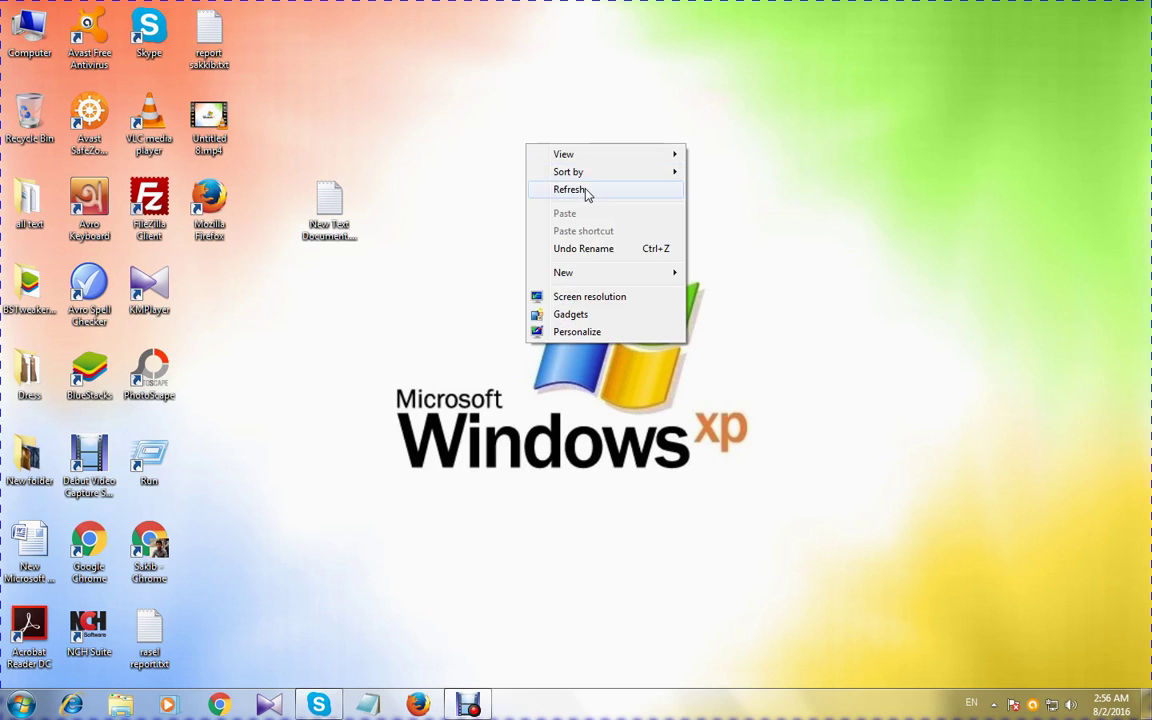
{"action": "left_click", "coordinate": [588, 192]}
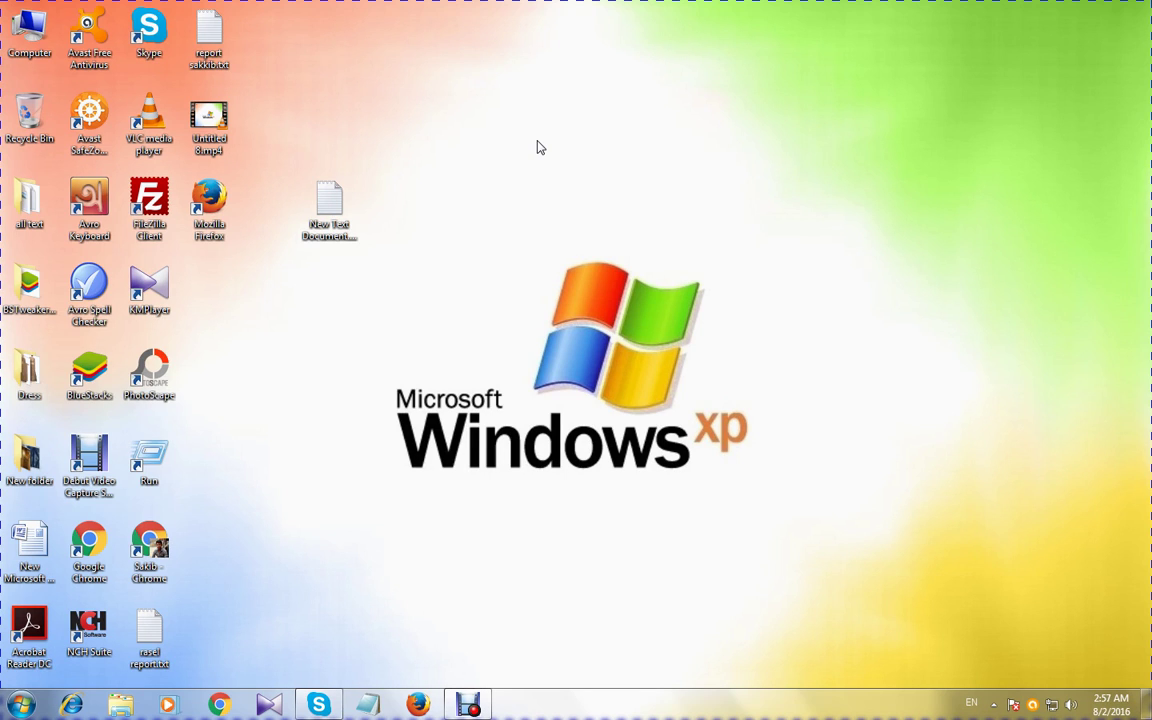
{"action": "right_click", "coordinate": [537, 147]}
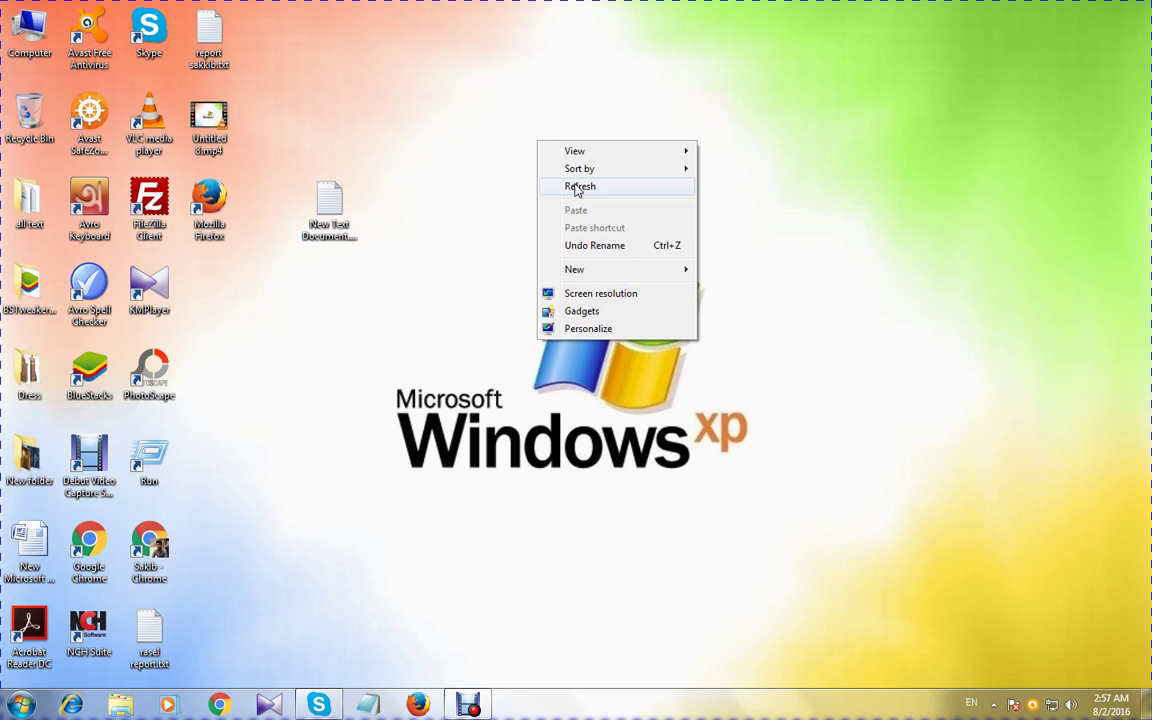
{"action": "left_click", "coordinate": [565, 185]}
{"action": "right_click", "coordinate": [503, 110]}
{"action": "left_click", "coordinate": [568, 157]}
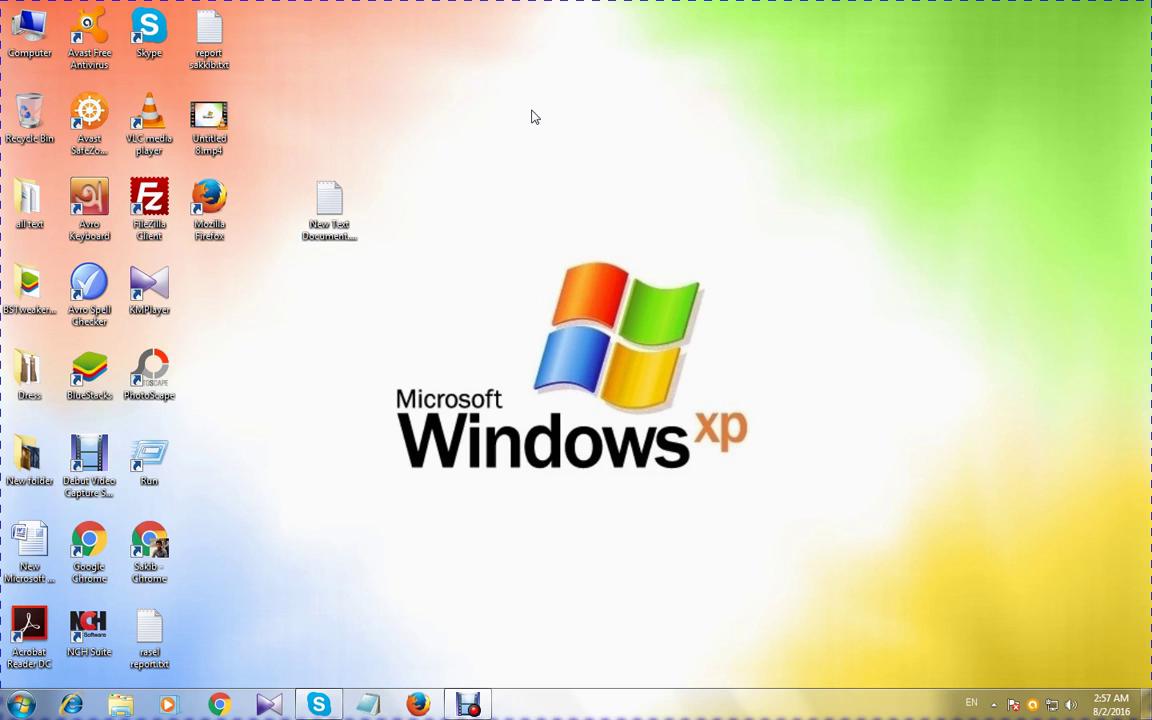
{"action": "right_click", "coordinate": [532, 112]}
{"action": "left_click", "coordinate": [582, 153]}
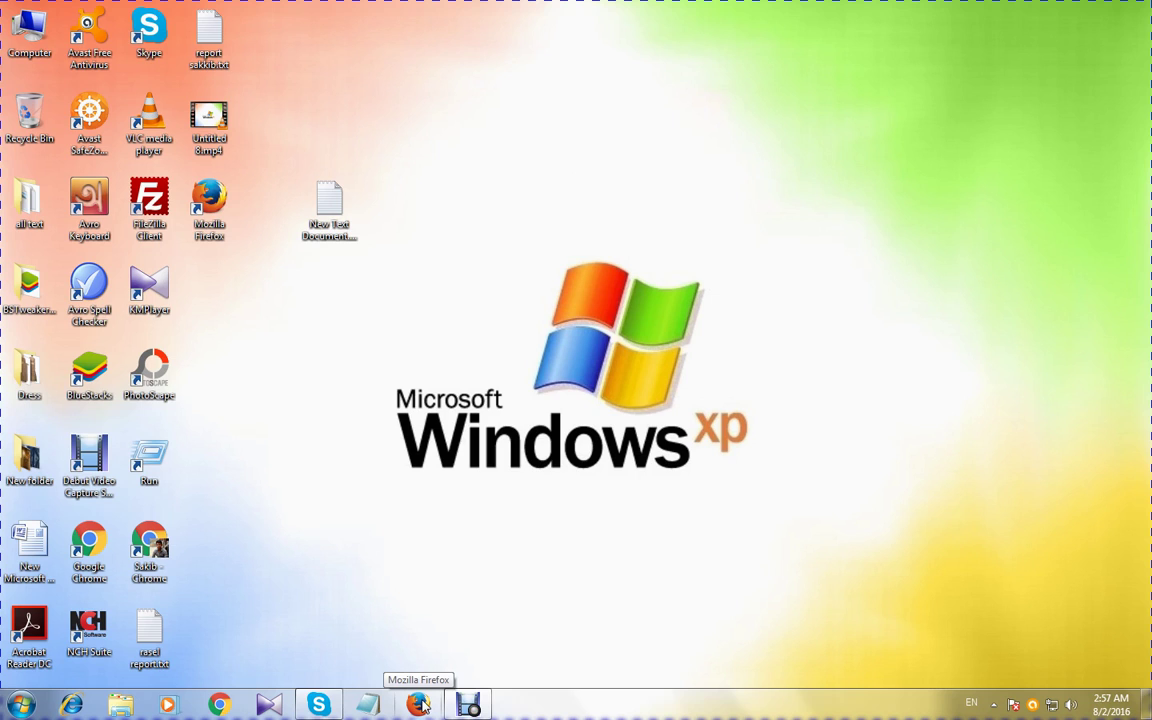
{"action": "right_click", "coordinate": [557, 161]}
{"action": "left_click", "coordinate": [568, 197]}
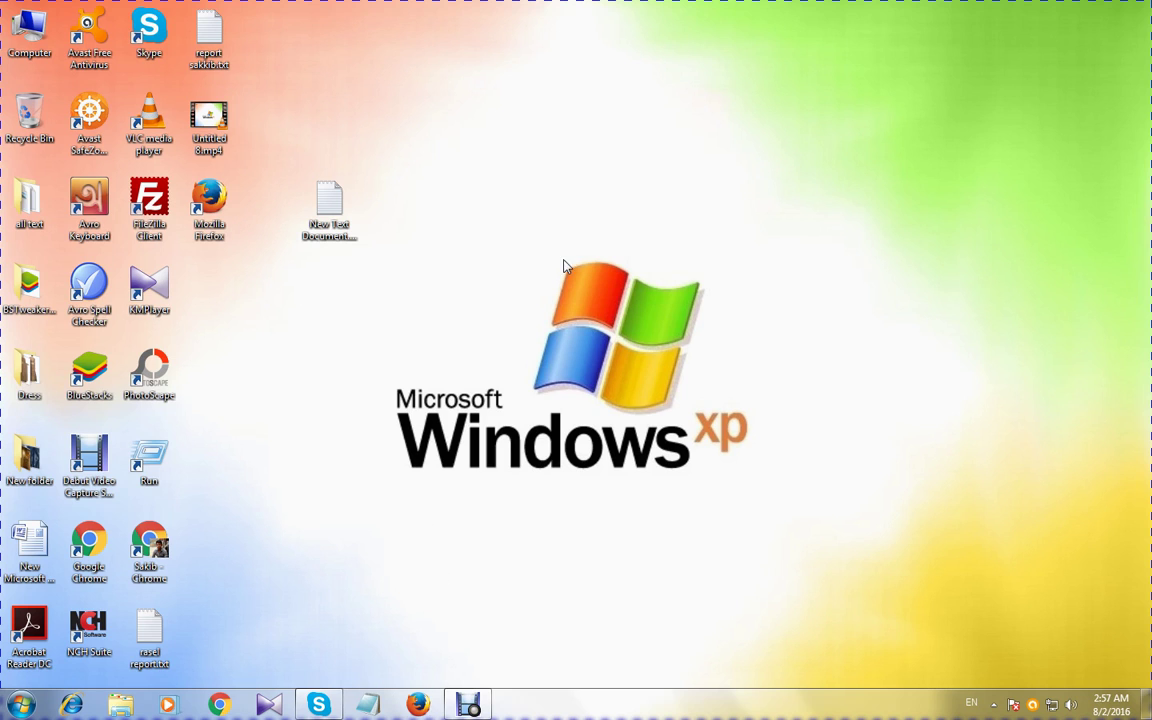
{"action": "right_click", "coordinate": [566, 232]}
{"action": "left_click", "coordinate": [602, 273]}
{"action": "right_click", "coordinate": [521, 173]}
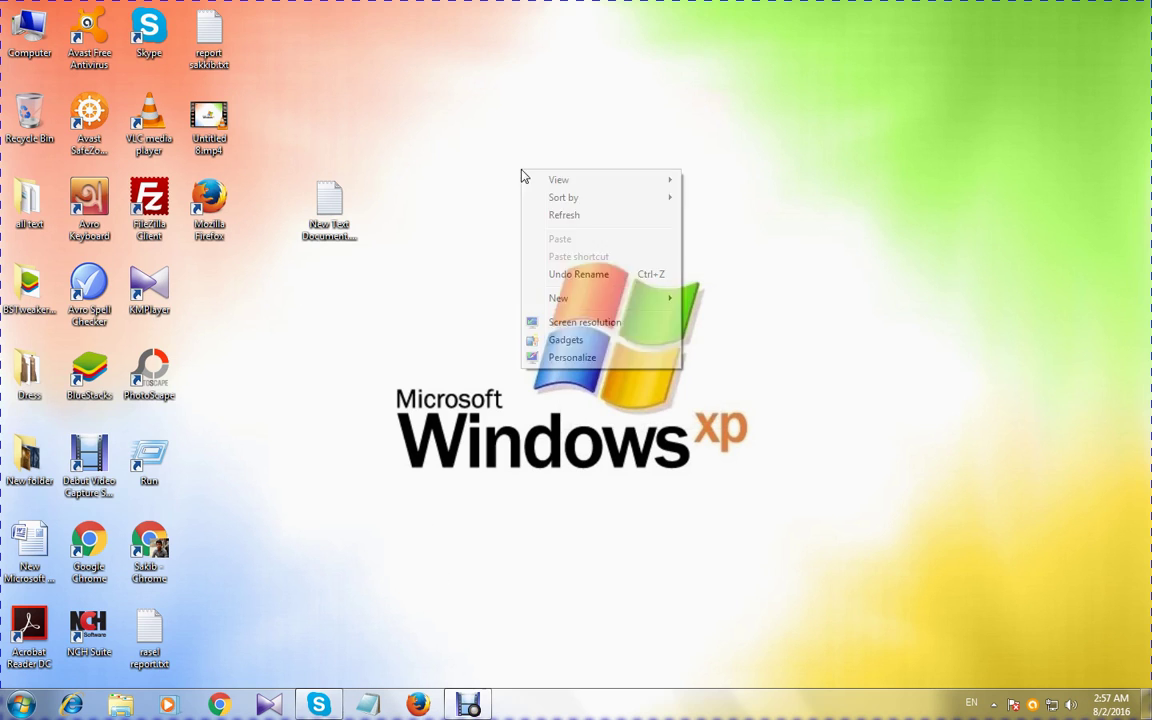
{"action": "left_click", "coordinate": [568, 215]}
{"action": "right_click", "coordinate": [516, 153]}
{"action": "left_click", "coordinate": [568, 195]}
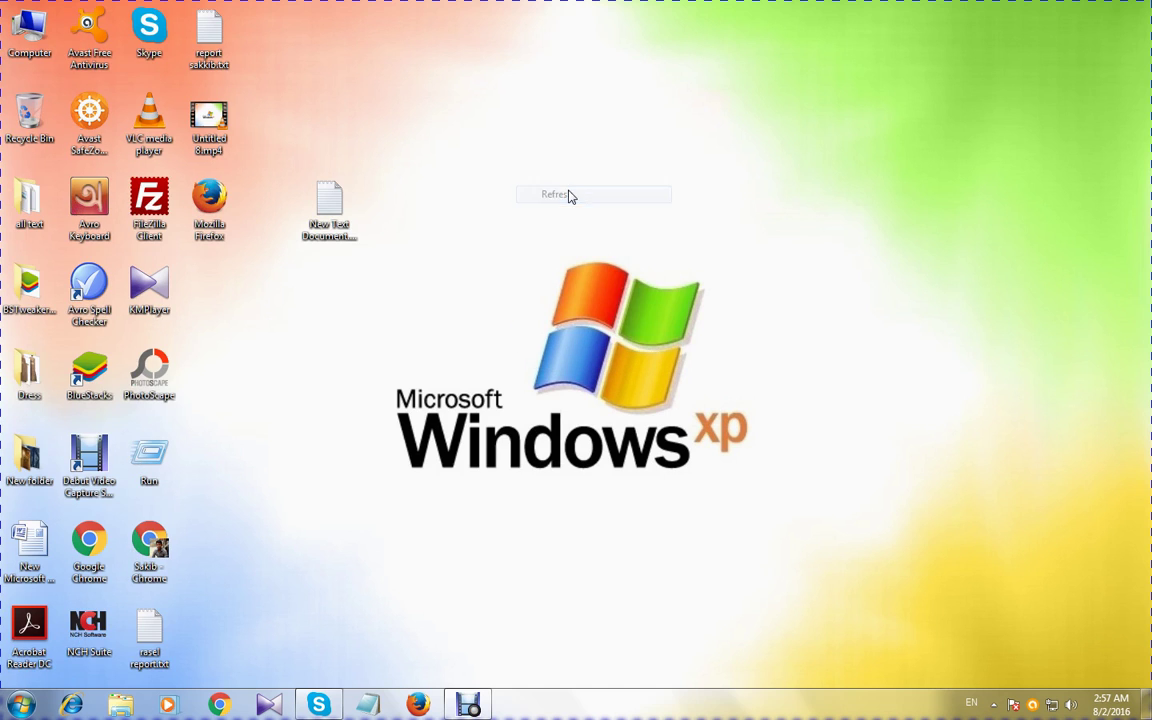
Launch Firefox without making it the default browser and open the Add-ons Manager
{"action": "left_click", "coordinate": [420, 702]}
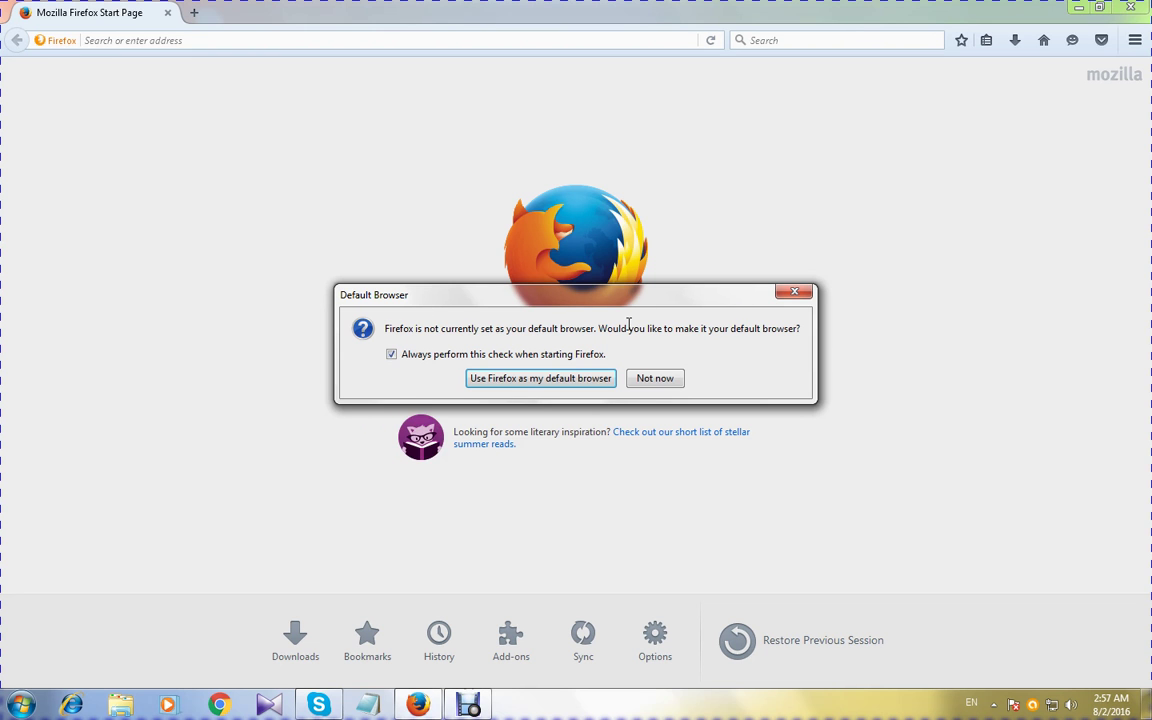
{"action": "left_click", "coordinate": [800, 295]}
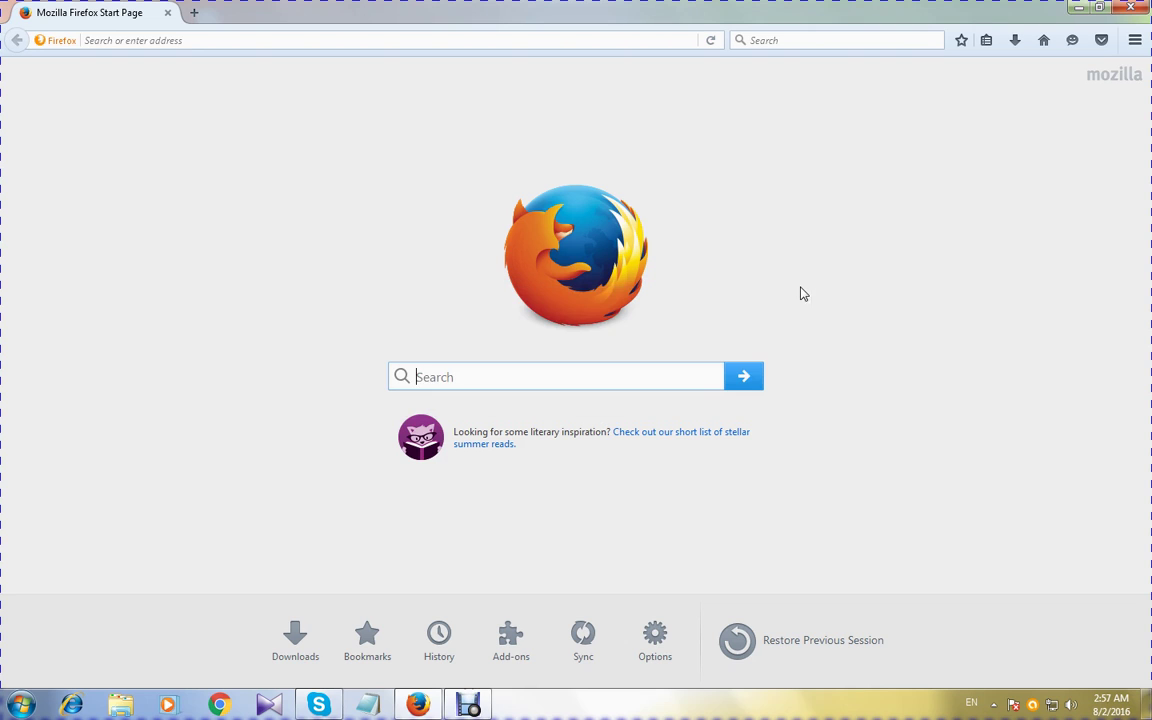
{"action": "left_click", "coordinate": [1135, 40]}
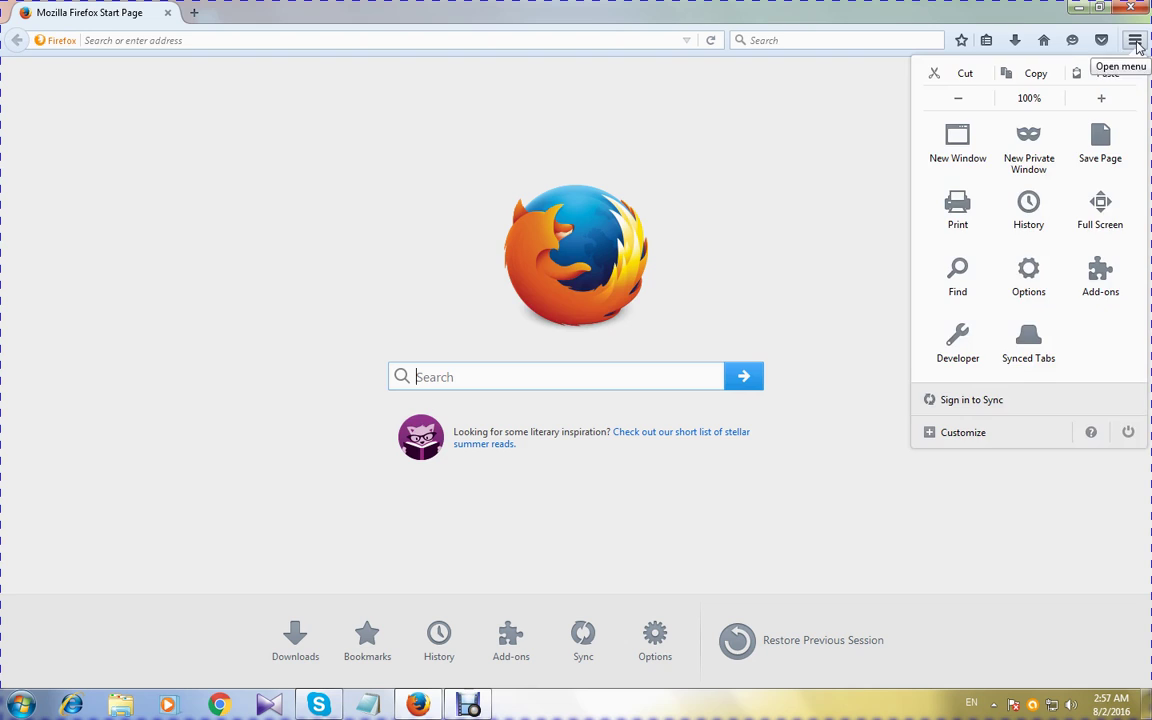
{"action": "left_click", "coordinate": [1135, 40]}
{"action": "left_click", "coordinate": [1135, 40]}
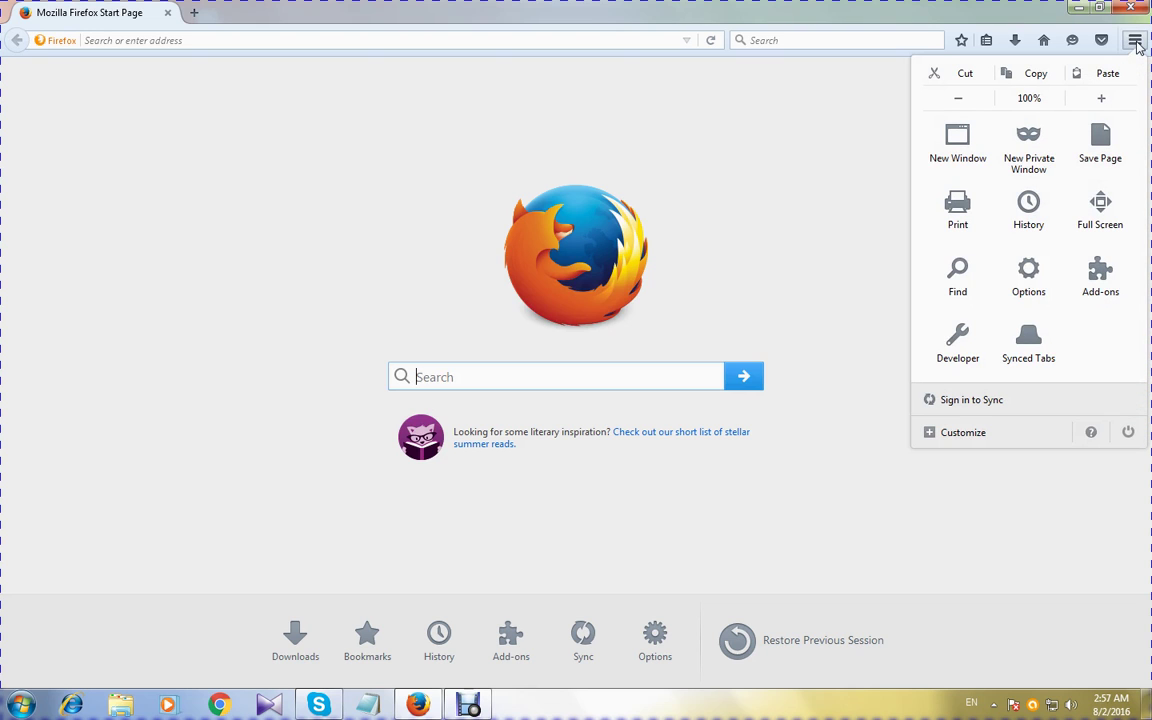
{"action": "left_click", "coordinate": [1100, 280]}
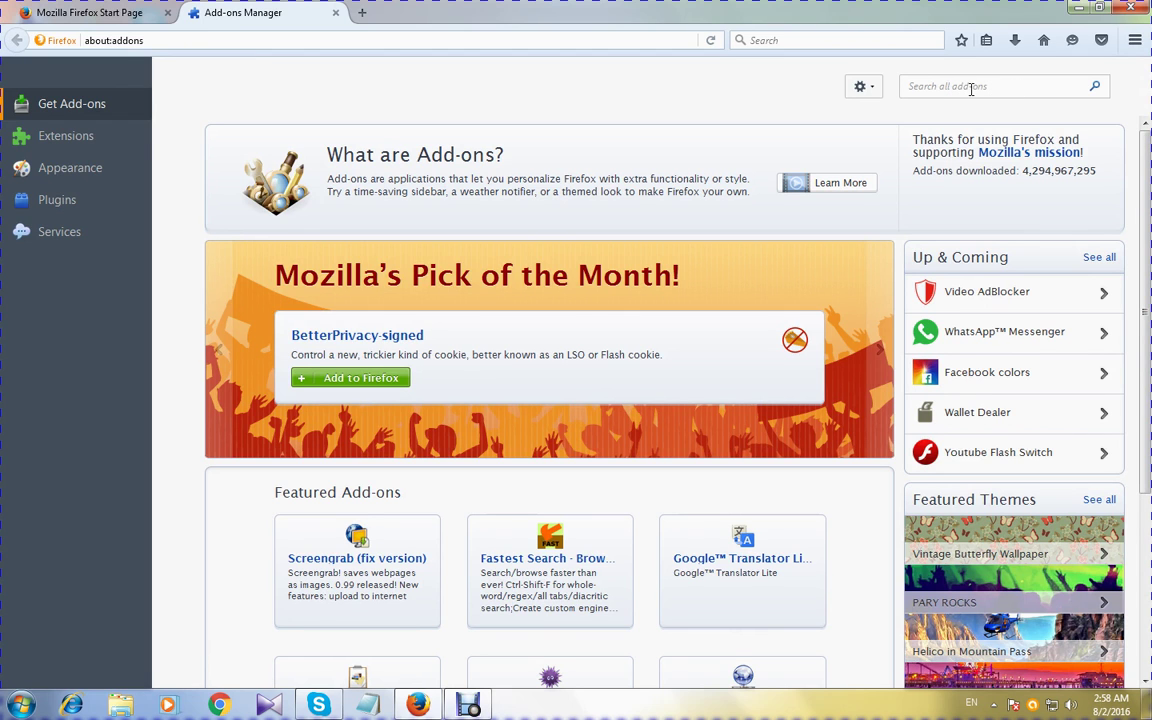
Search the available add-ons for "image picker"
{"action": "scroll", "coordinate": [1030, 440], "scroll_direction": "down", "scroll_amount": 5}
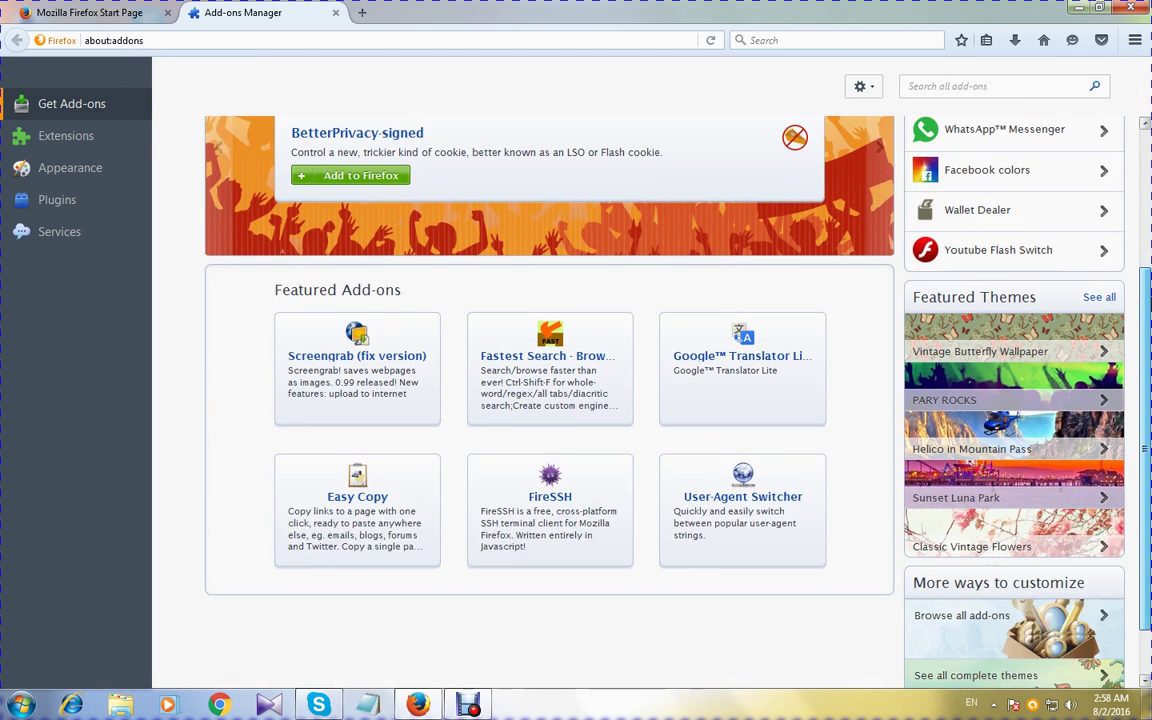
{"action": "scroll", "coordinate": [1030, 400], "scroll_direction": "up", "scroll_amount": 5}
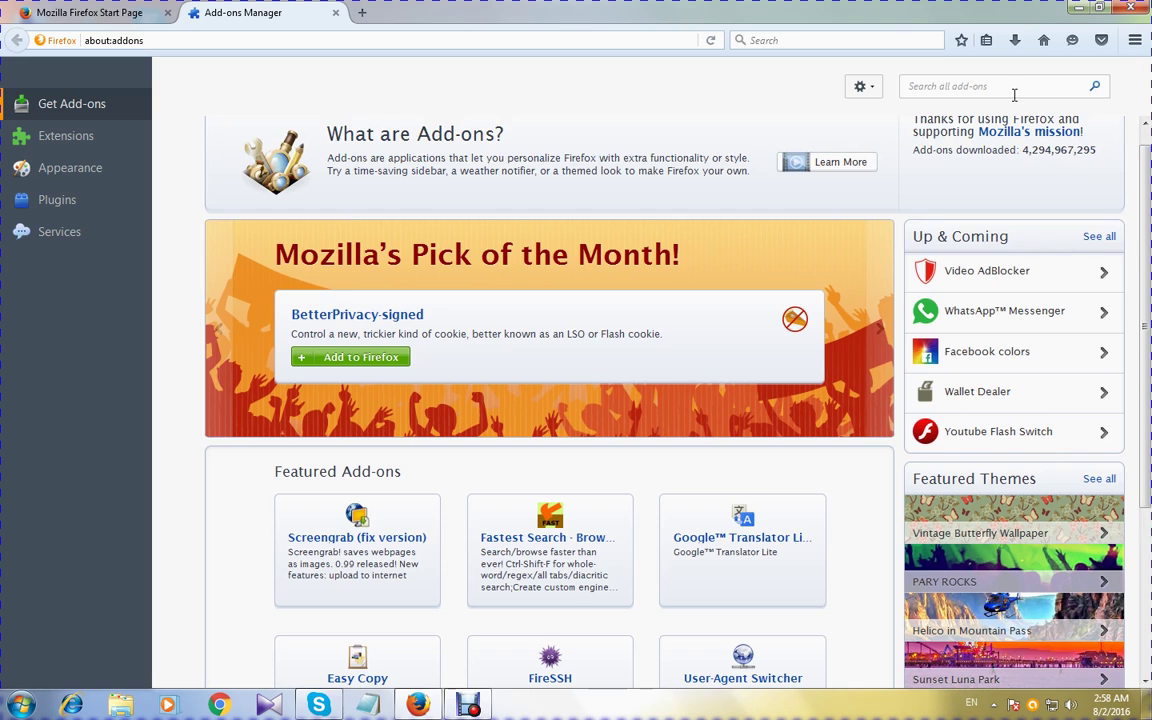
{"action": "left_click", "coordinate": [1014, 88]}
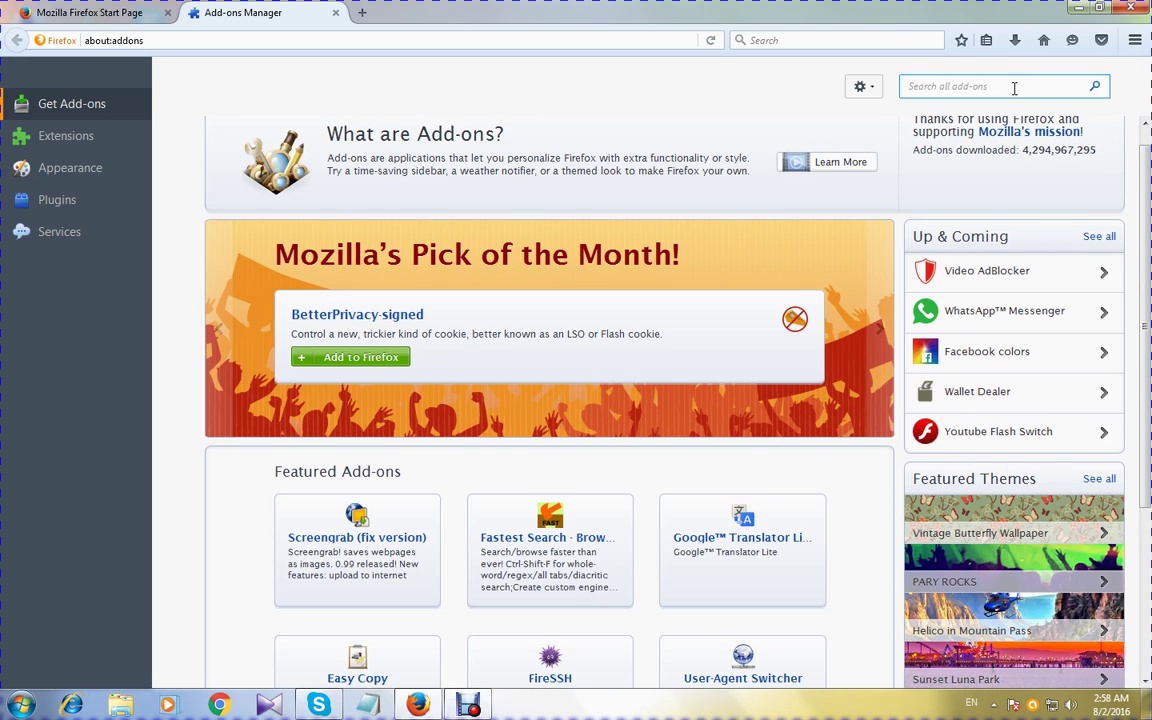
{"action": "type", "text": "image picker"}
{"action": "left_click", "coordinate": [1094, 87]}
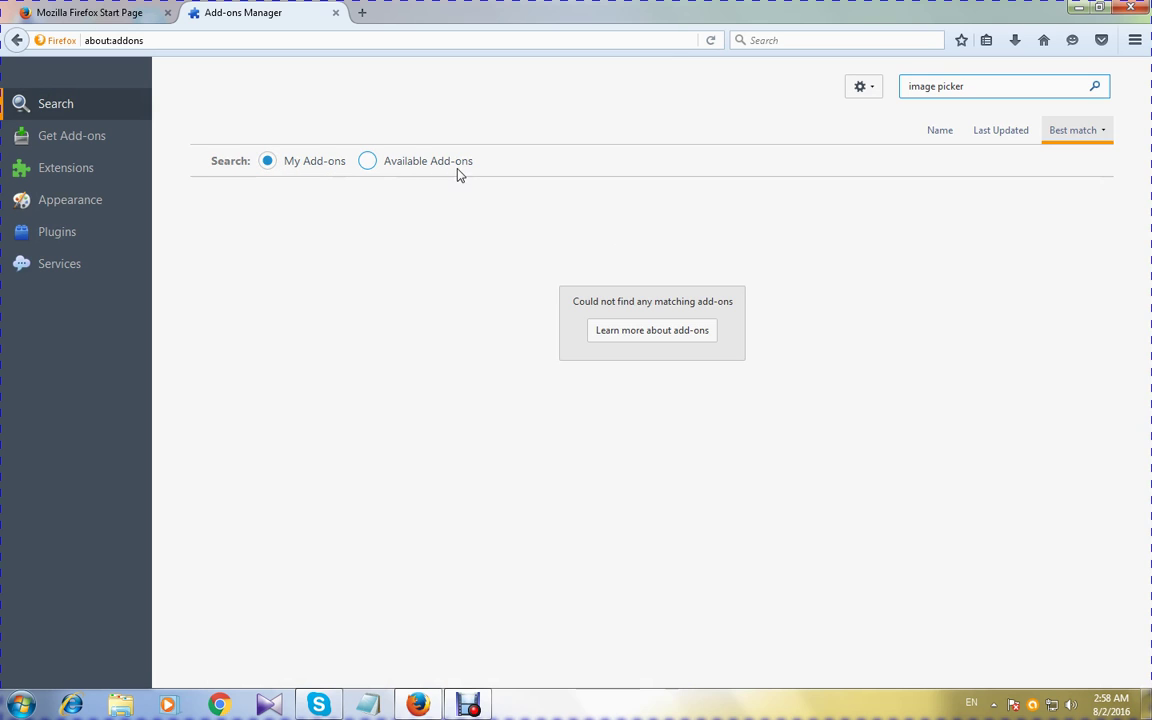
{"action": "left_click", "coordinate": [376, 164]}
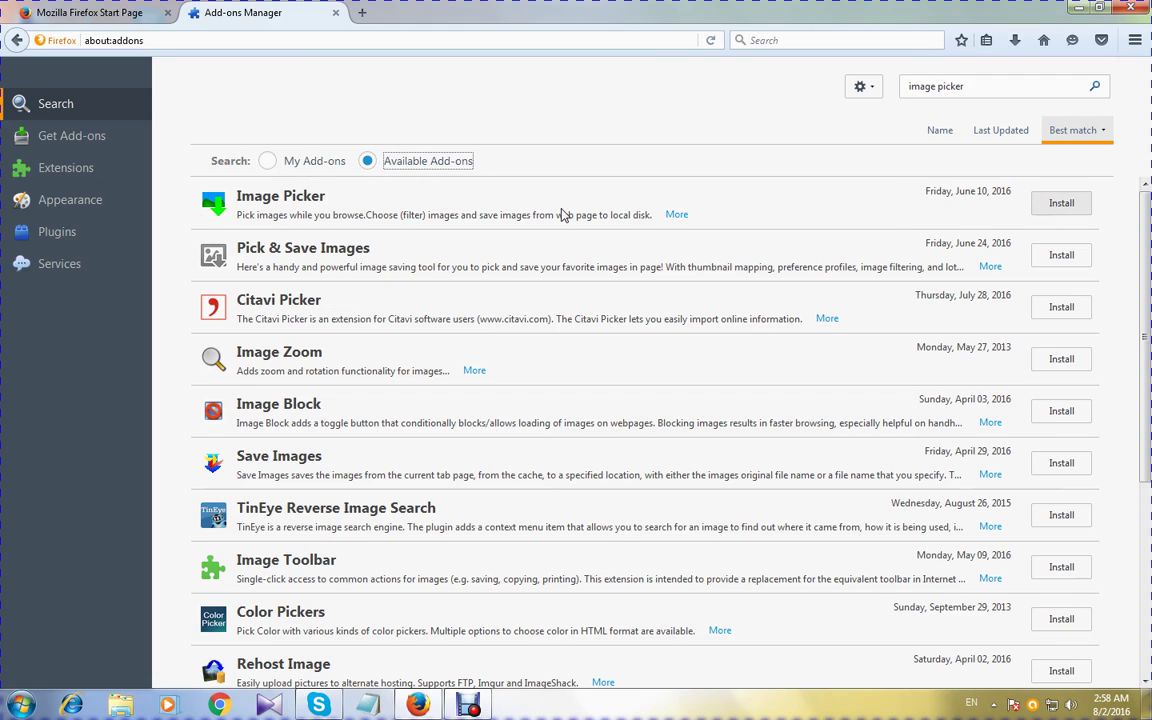
Install the Image Picker add-on with a Firefox restart and check it among the installed add-ons before closing the Add-ons Manager
{"action": "left_click", "coordinate": [1058, 205]}
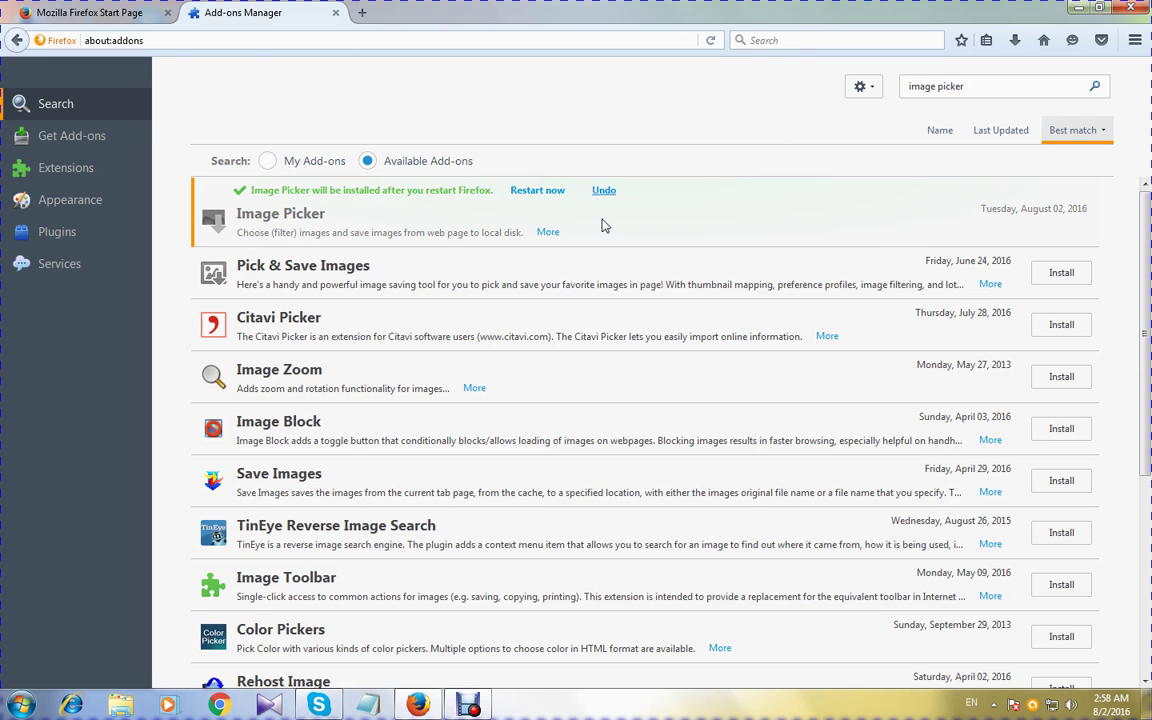
{"action": "left_click", "coordinate": [540, 191]}
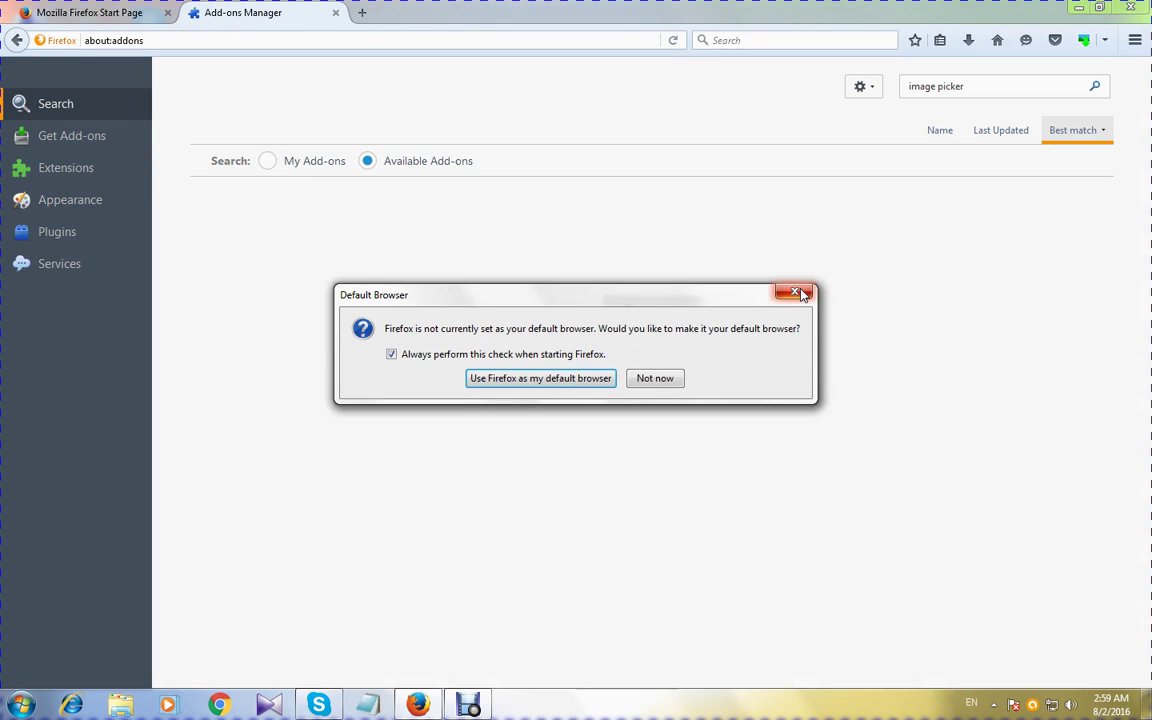
{"action": "left_click", "coordinate": [802, 293]}
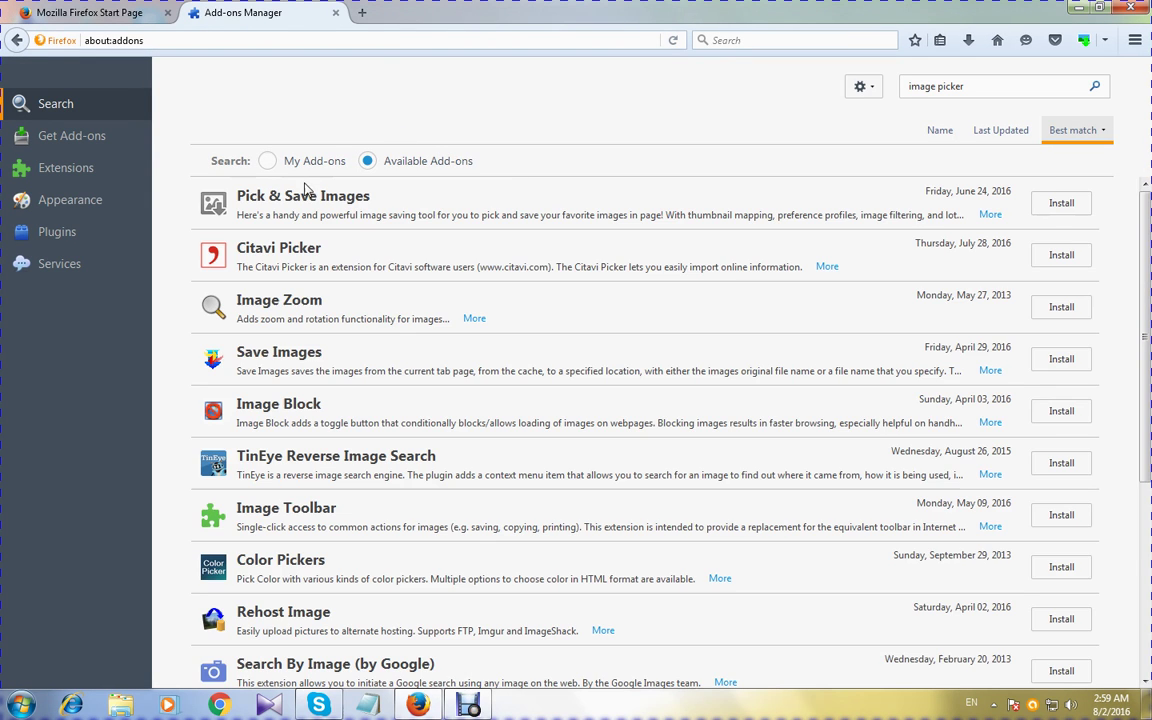
{"action": "left_click", "coordinate": [305, 161]}
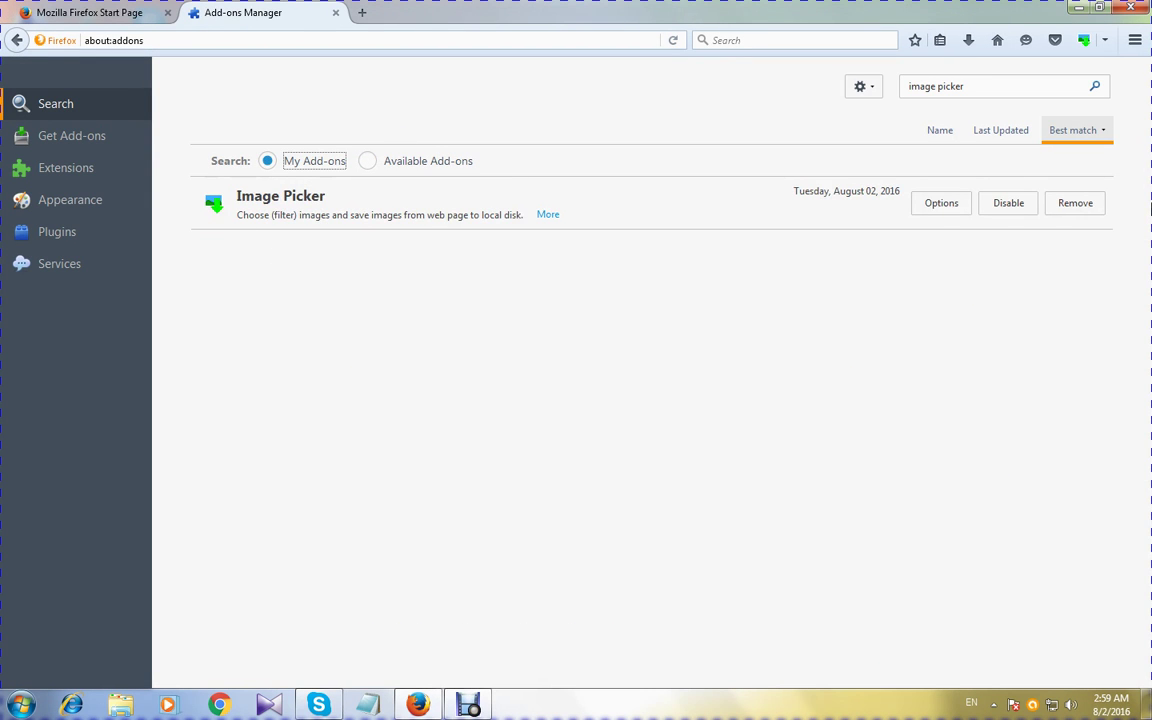
{"action": "left_click", "coordinate": [335, 13]}
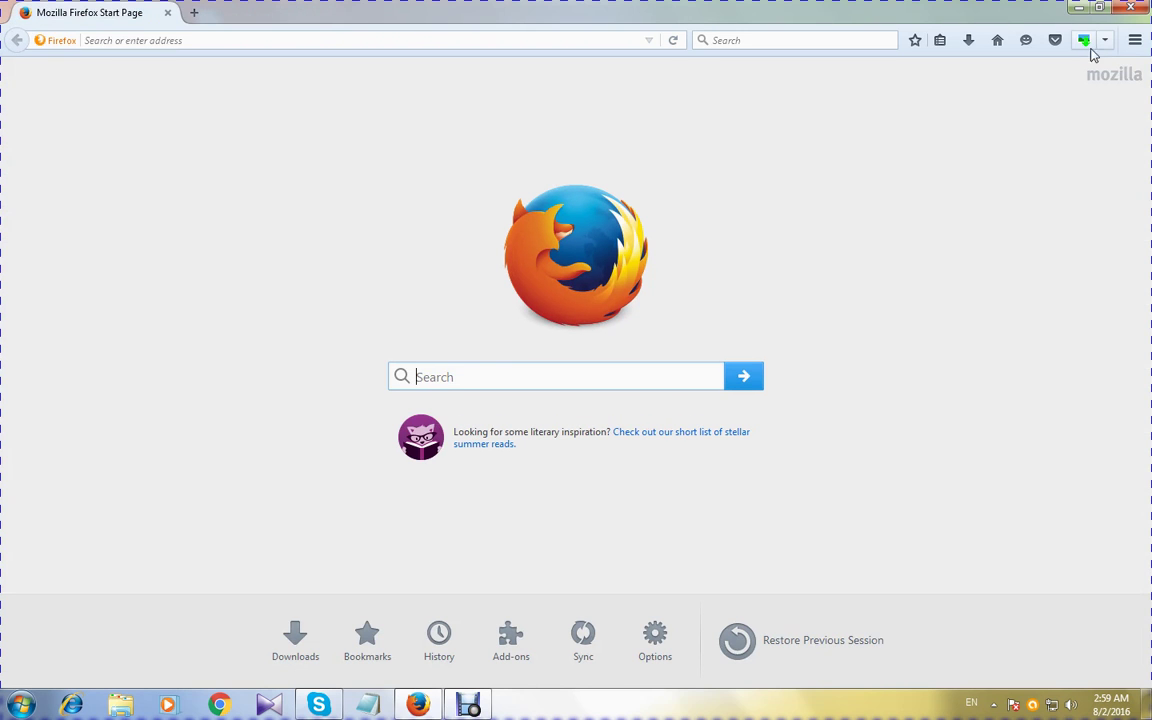
{"action": "left_click", "coordinate": [255, 41]}
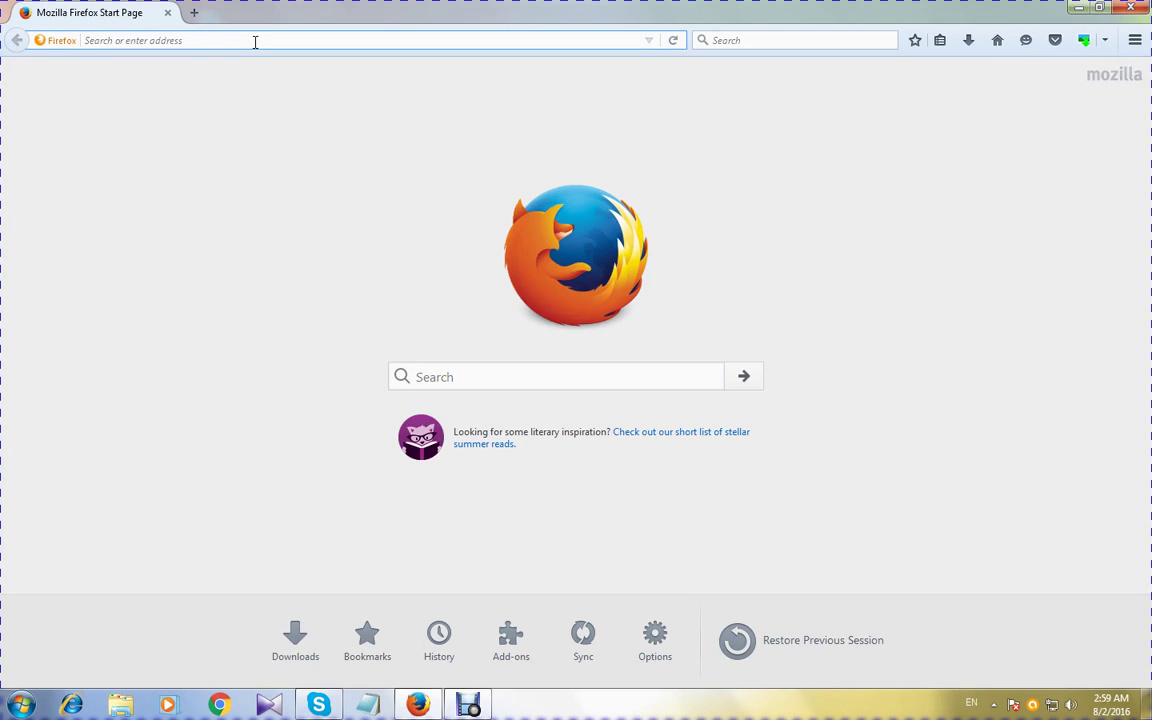
{"action": "type", "text": "www."}
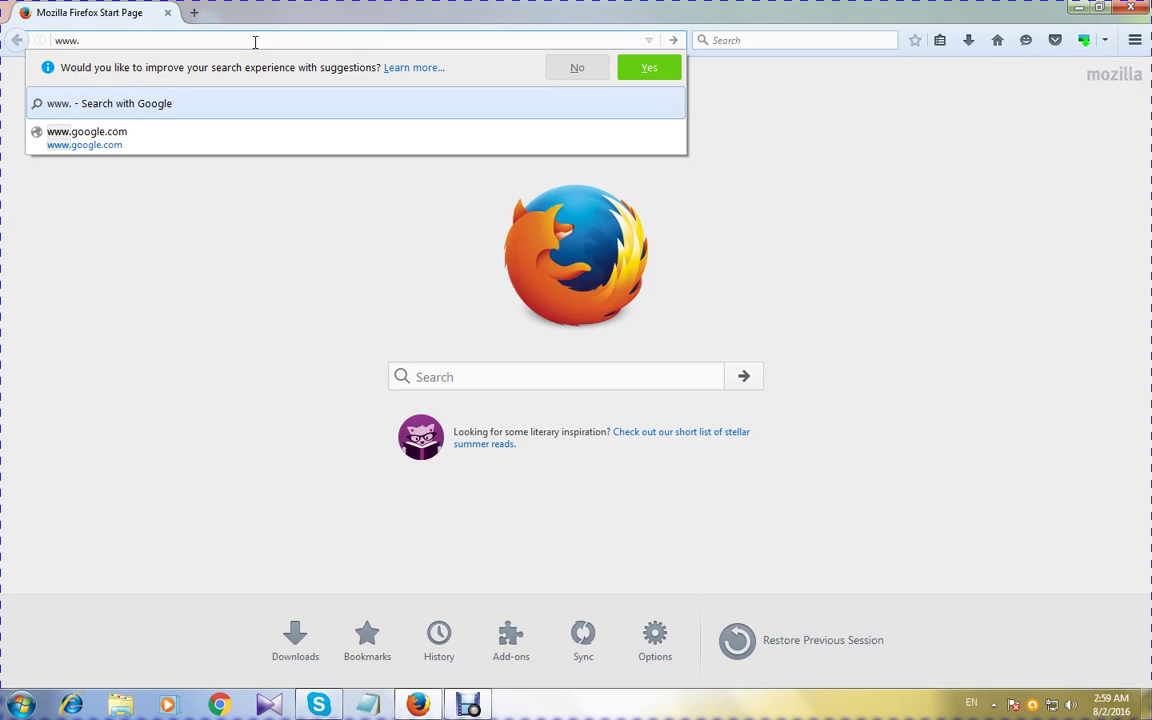
{"action": "type", "text": "google.com/"}
{"action": "key", "text": "Return"}
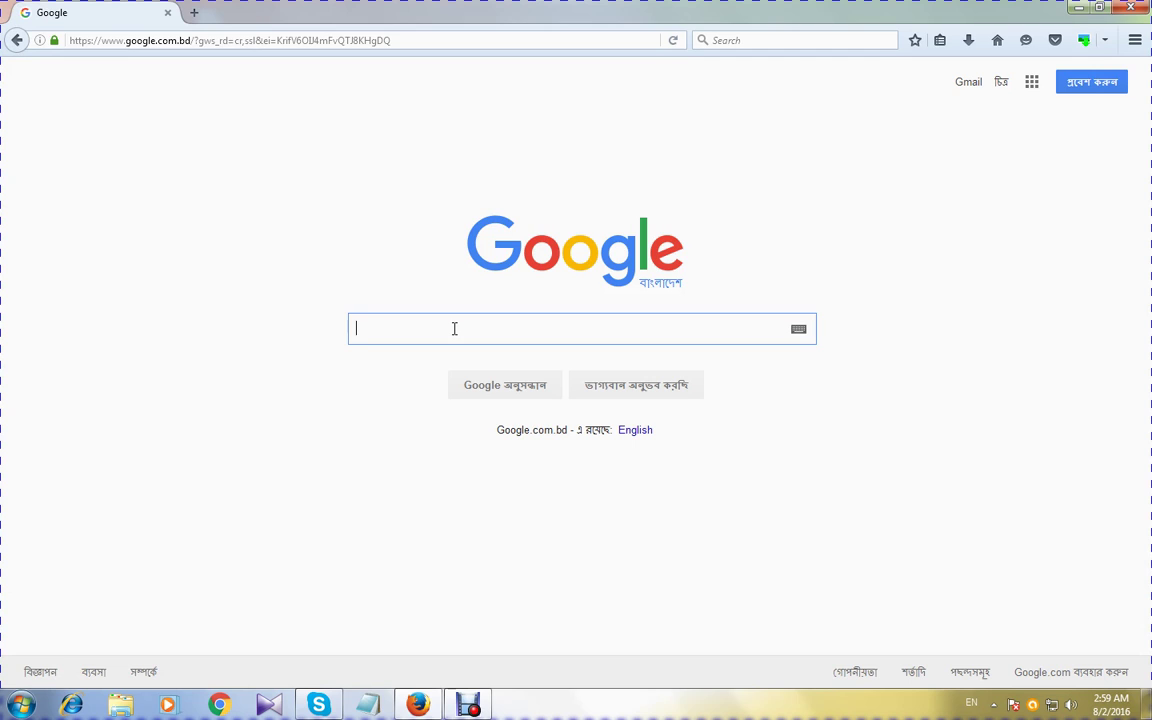
Enter the query "candian" in Google and choose the suggestion "canadian dollar to taka"
{"action": "type", "text": "cand"}
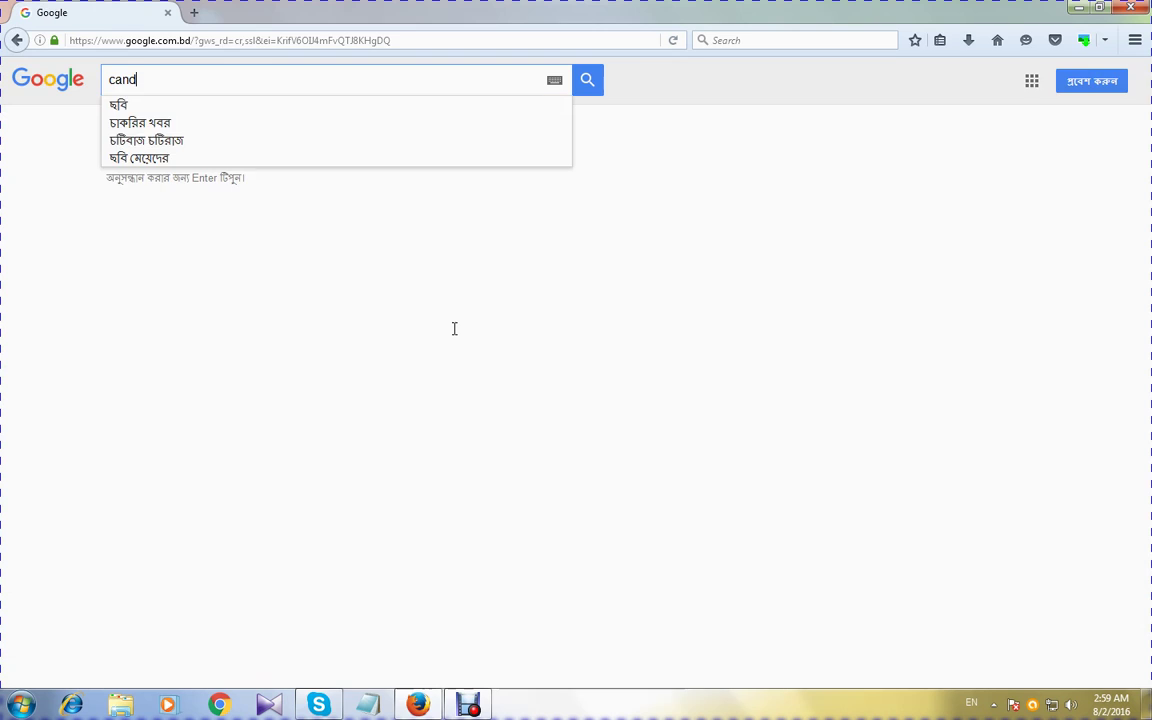
{"action": "type", "text": "a selfie"}
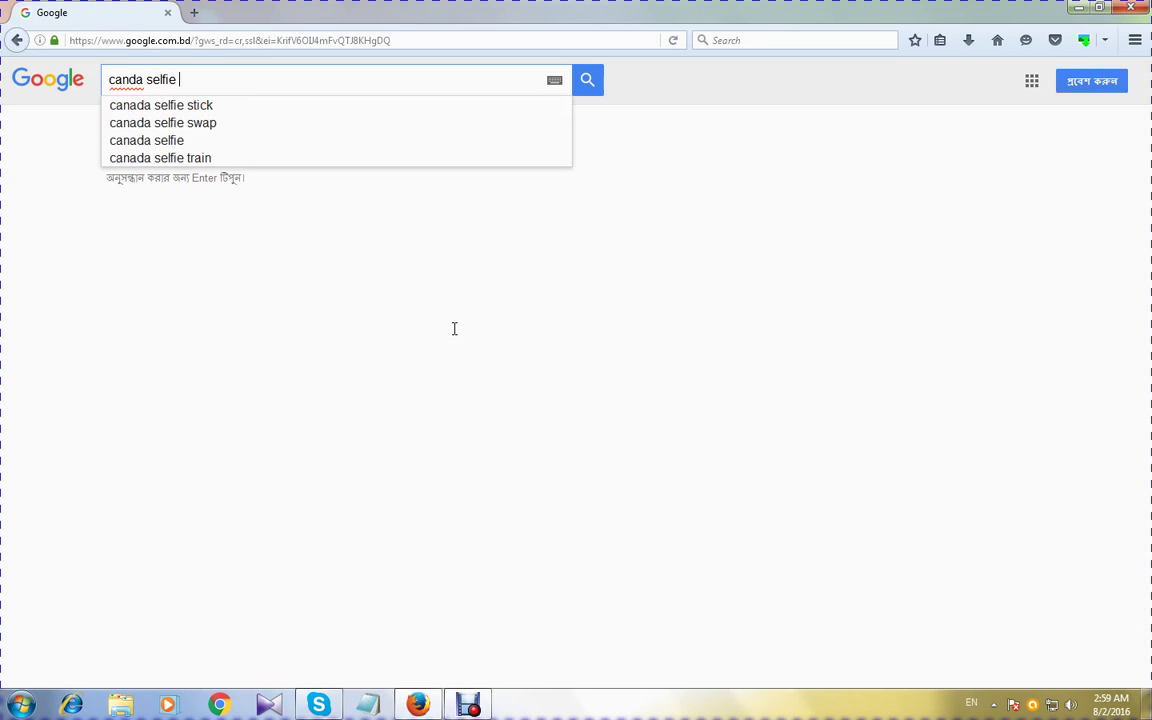
{"action": "key", "text": "BackSpace"}
{"action": "key", "text": "BackSpace"}
{"action": "key", "text": "BackSpace"}
{"action": "key", "text": "BackSpace"}
{"action": "key", "text": "BackSpace"}
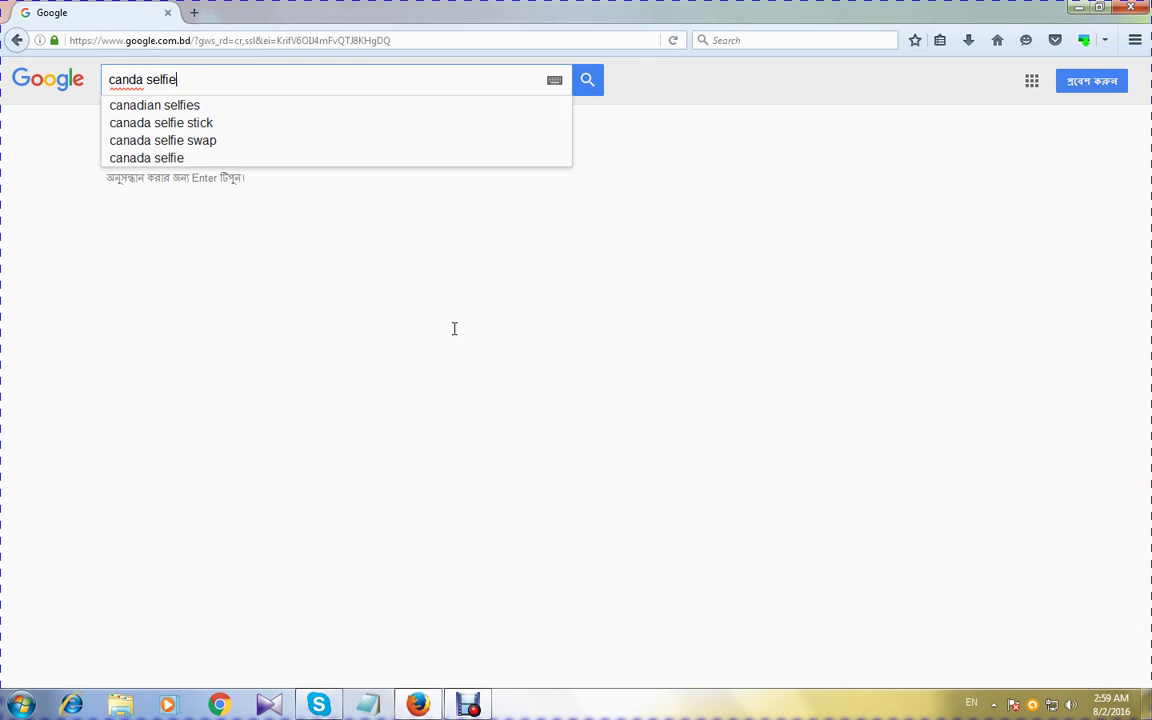
{"action": "key", "text": "BackSpace"}
{"action": "key", "text": "BackSpace"}
{"action": "key", "text": "BackSpace"}
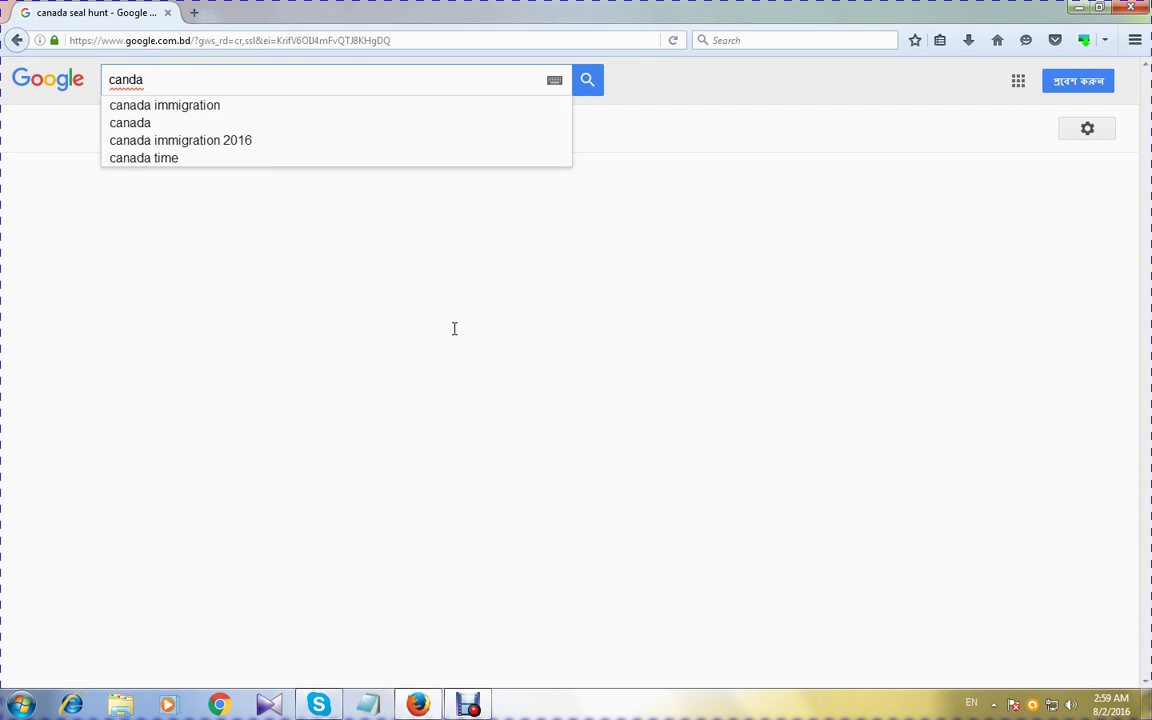
{"action": "key", "text": "BackSpace"}
{"action": "type", "text": "ian"}
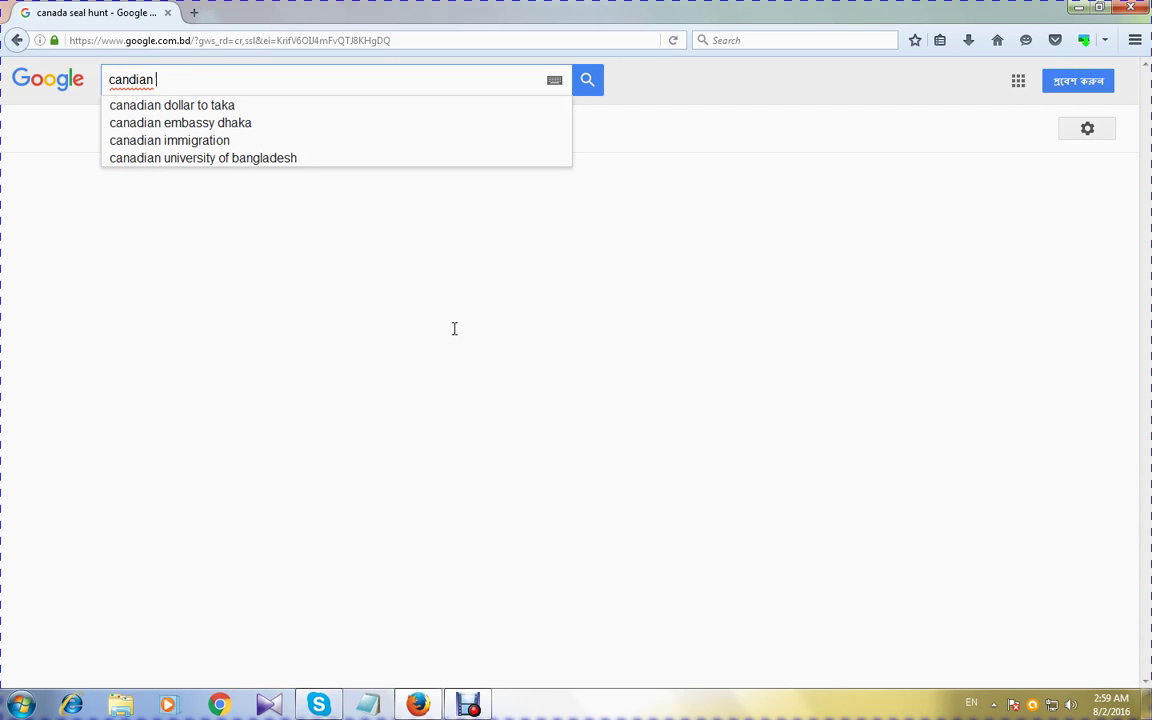
{"action": "left_click", "coordinate": [219, 105]}
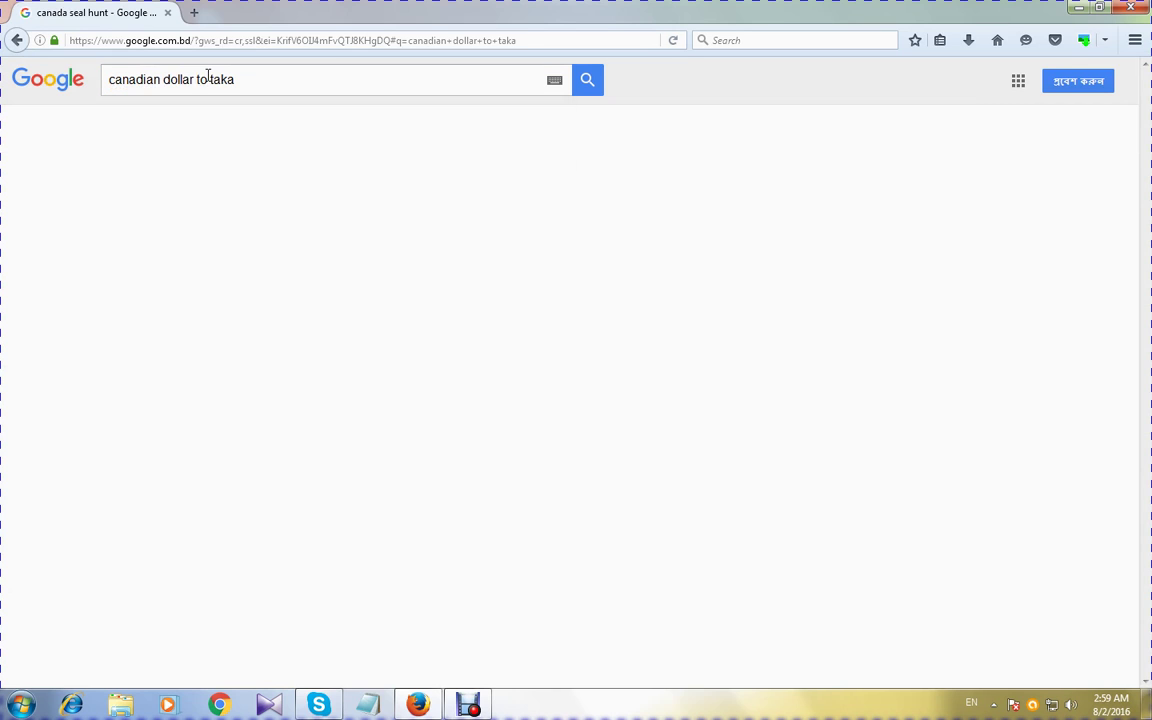
Change the Google query to "canadian selfie girls" and switch to the image results
{"action": "left_click_drag", "start_coordinate": [165, 80], "coordinate": [258, 77]}
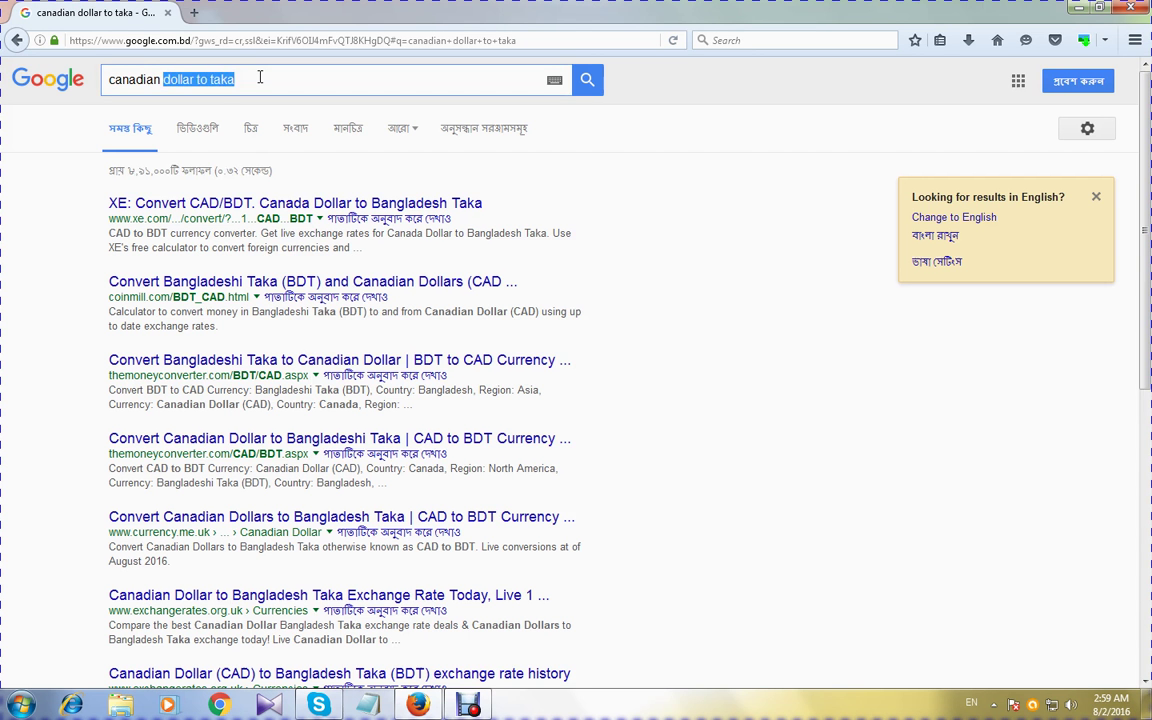
{"action": "key", "text": "BackSpace"}
{"action": "type", "text": "selfie"}
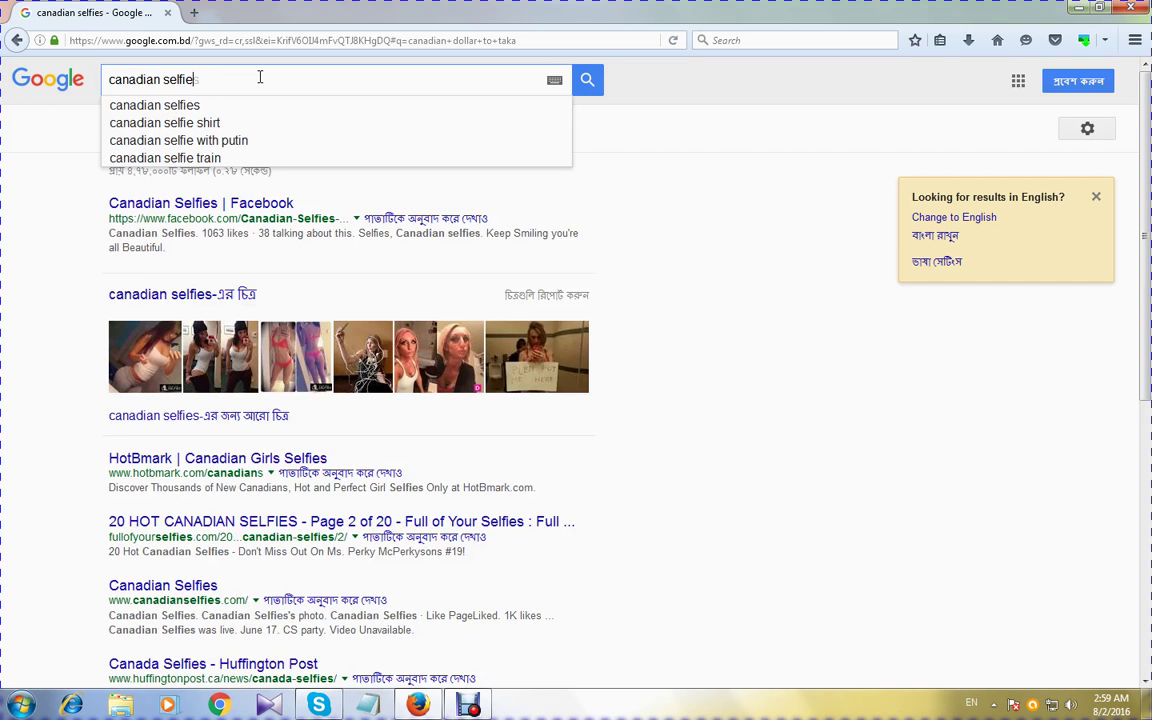
{"action": "type", "text": " gir"}
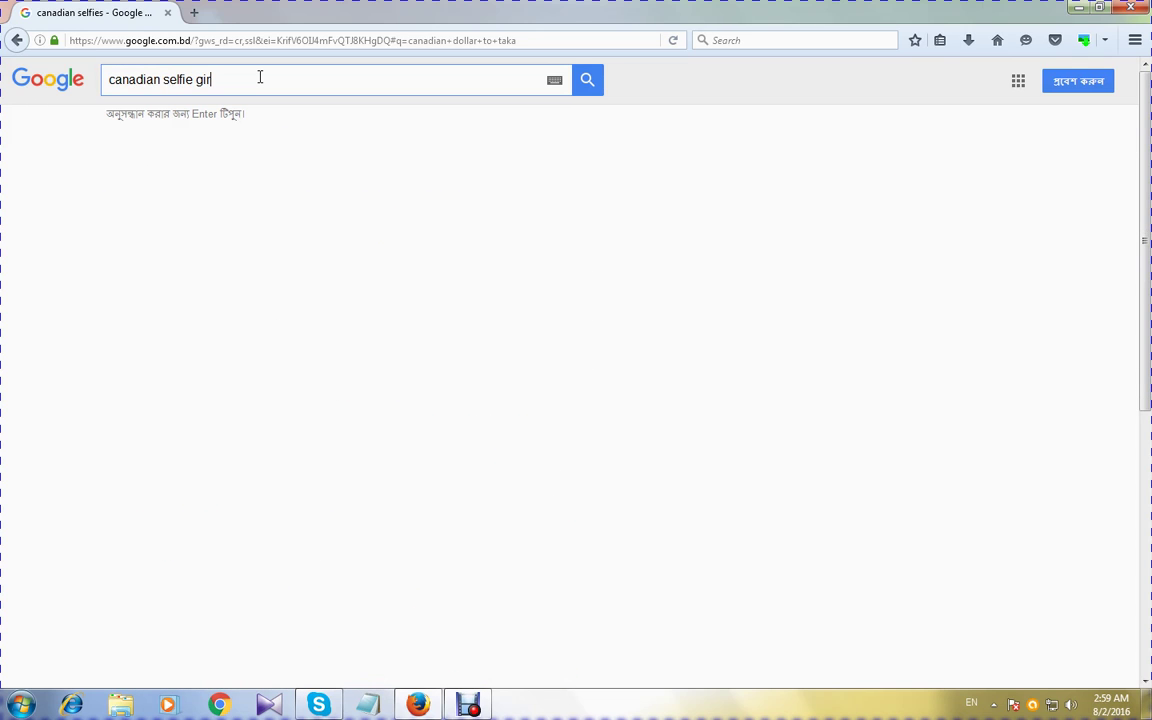
{"action": "type", "text": "ls"}
{"action": "key", "text": "Return"}
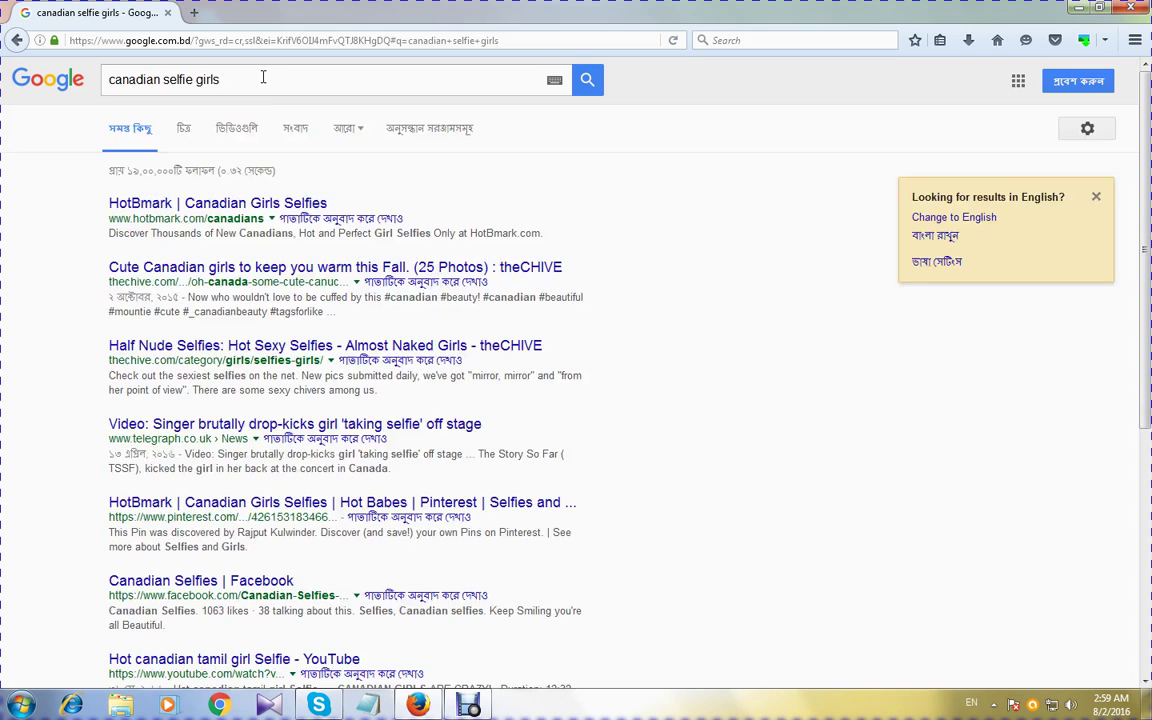
{"action": "left_click", "coordinate": [185, 130]}
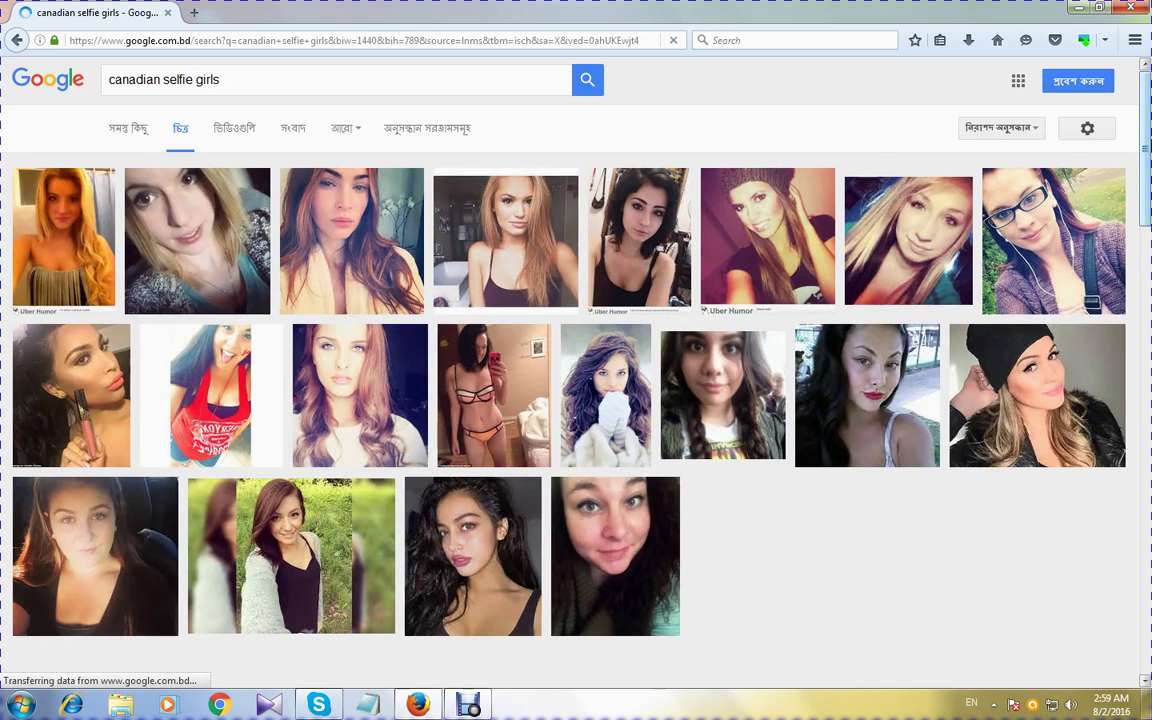
Load the additional image results down to the end of the page and look through them
{"action": "left_click", "coordinate": [1146, 145]}
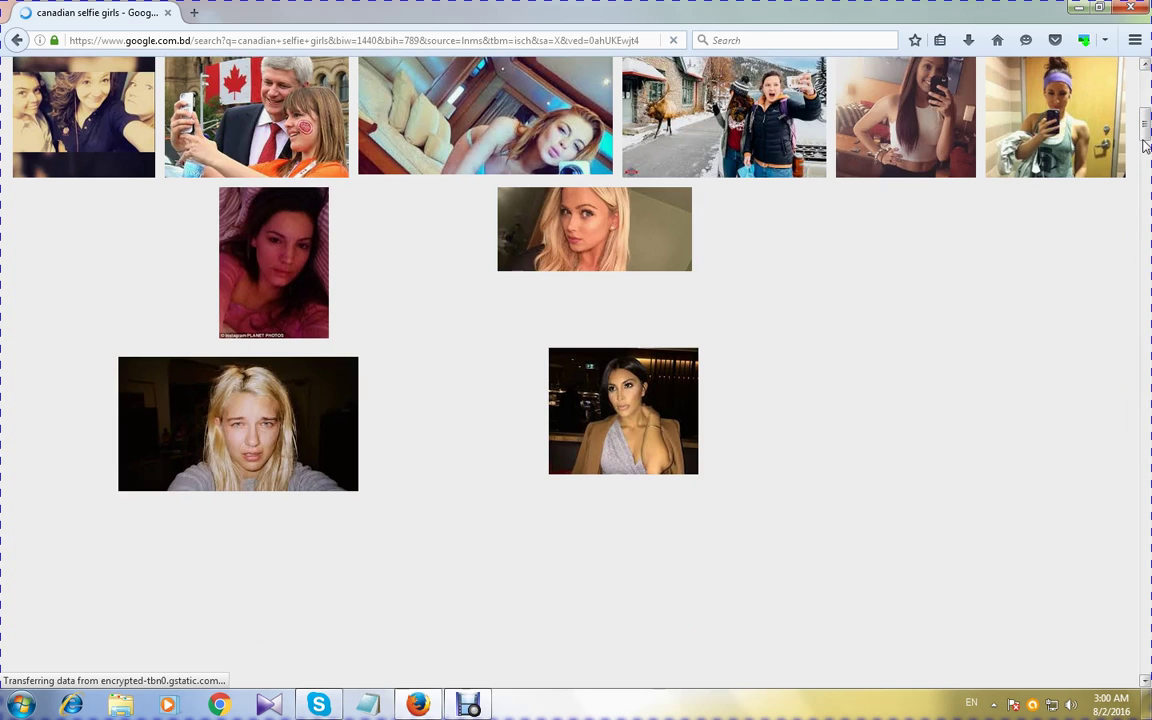
{"action": "scroll", "coordinate": [1146, 145], "scroll_direction": "up", "scroll_amount": 5}
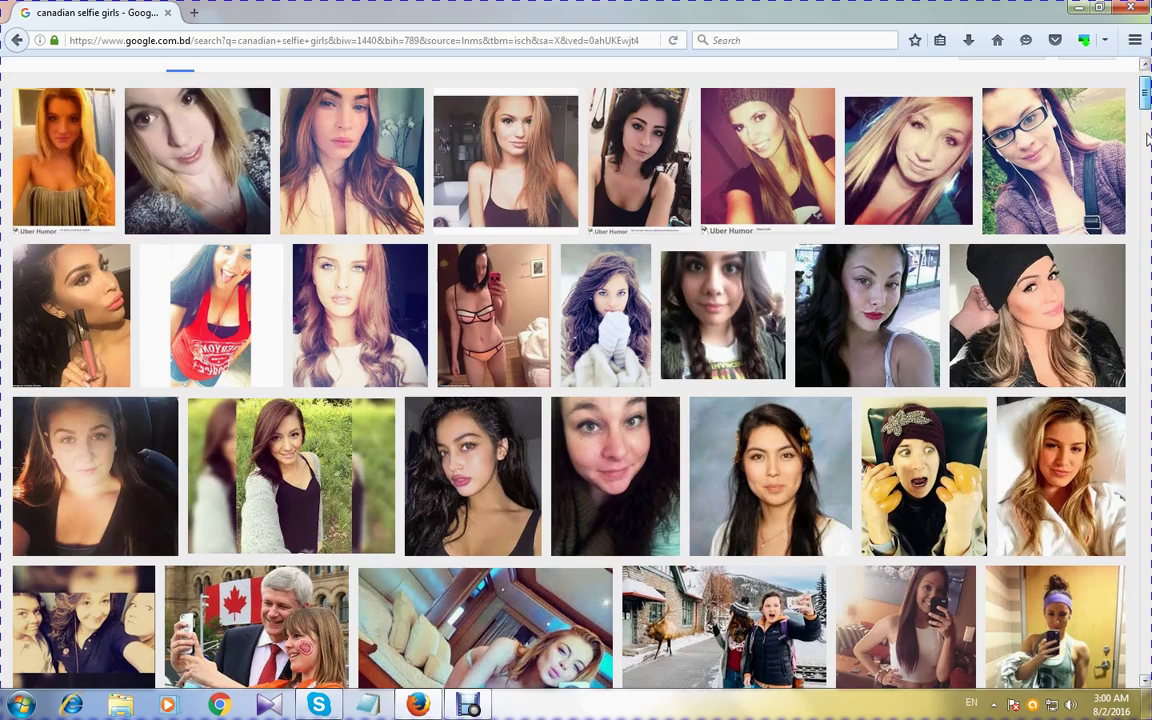
{"action": "left_click", "coordinate": [1146, 140]}
{"action": "left_click", "coordinate": [1146, 105]}
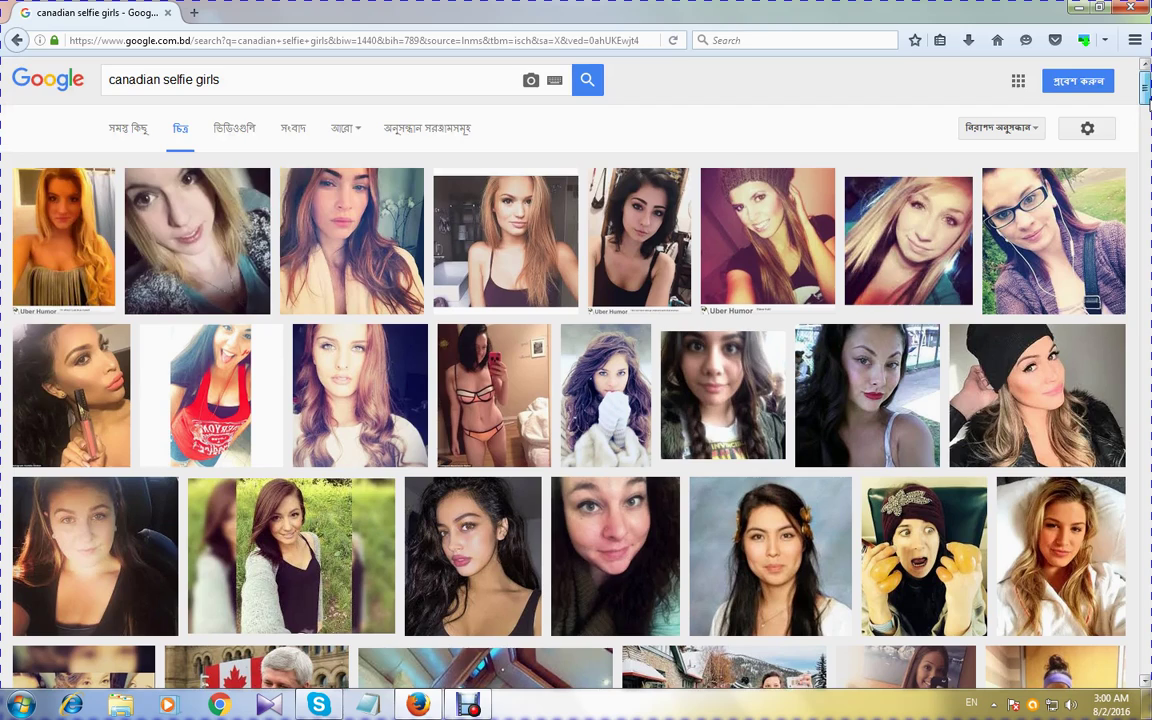
{"action": "left_click_drag", "start_coordinate": [1146, 95], "coordinate": [1146, 365]}
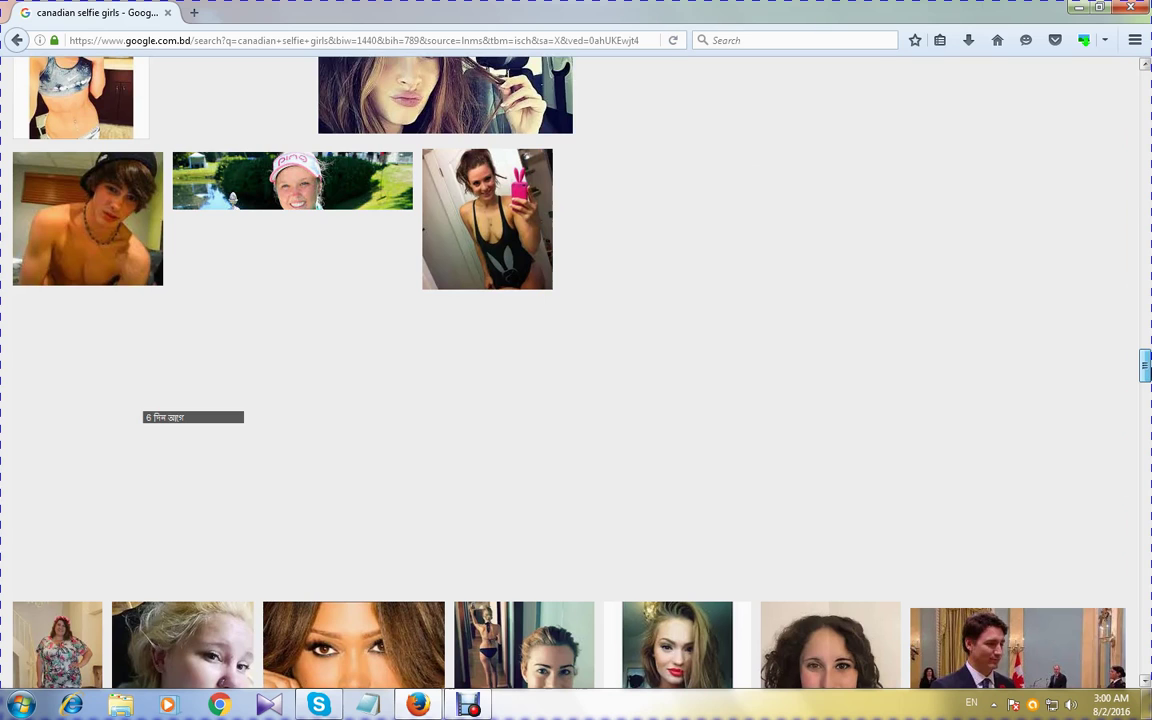
{"action": "left_click_drag", "start_coordinate": [1146, 365], "coordinate": [1146, 657]}
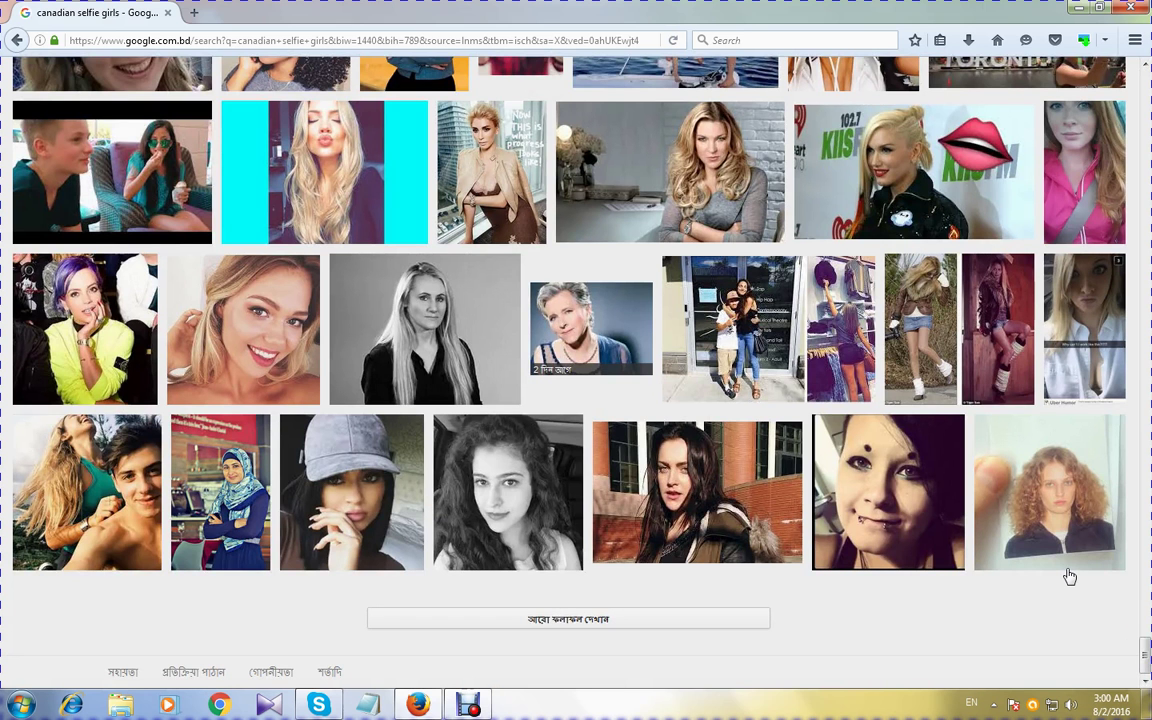
{"action": "left_click_drag", "start_coordinate": [1146, 385], "coordinate": [1144, 558]}
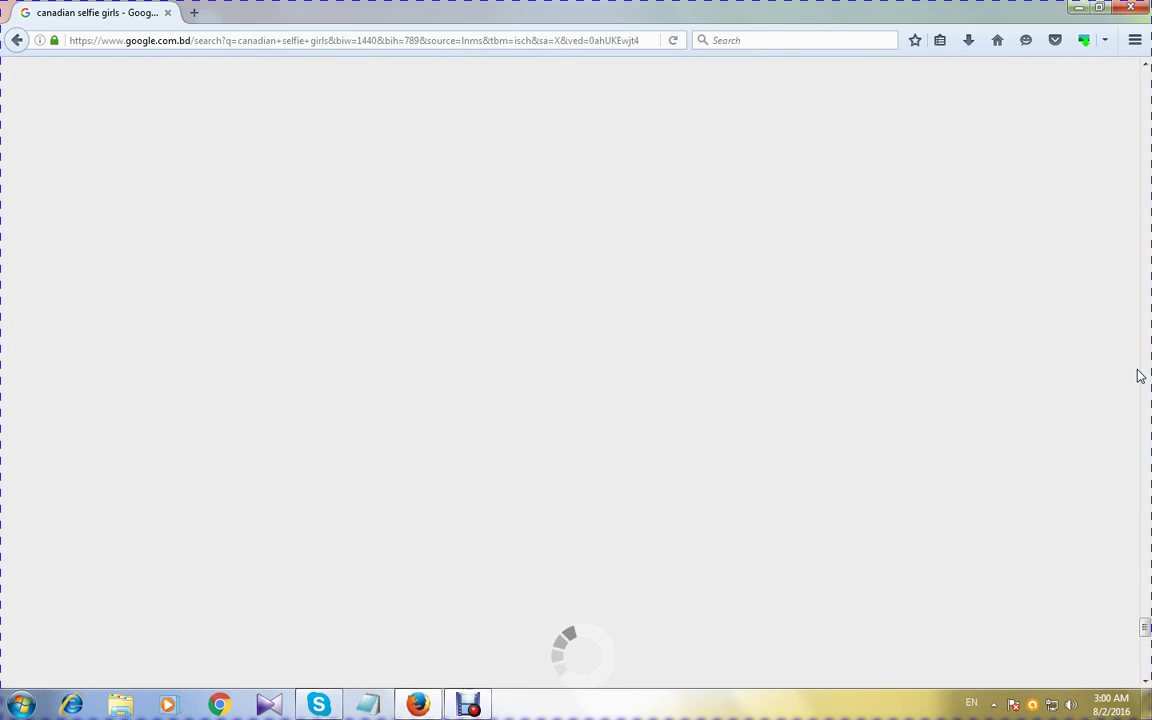
{"action": "left_click_drag", "start_coordinate": [1145, 627], "coordinate": [1145, 533]}
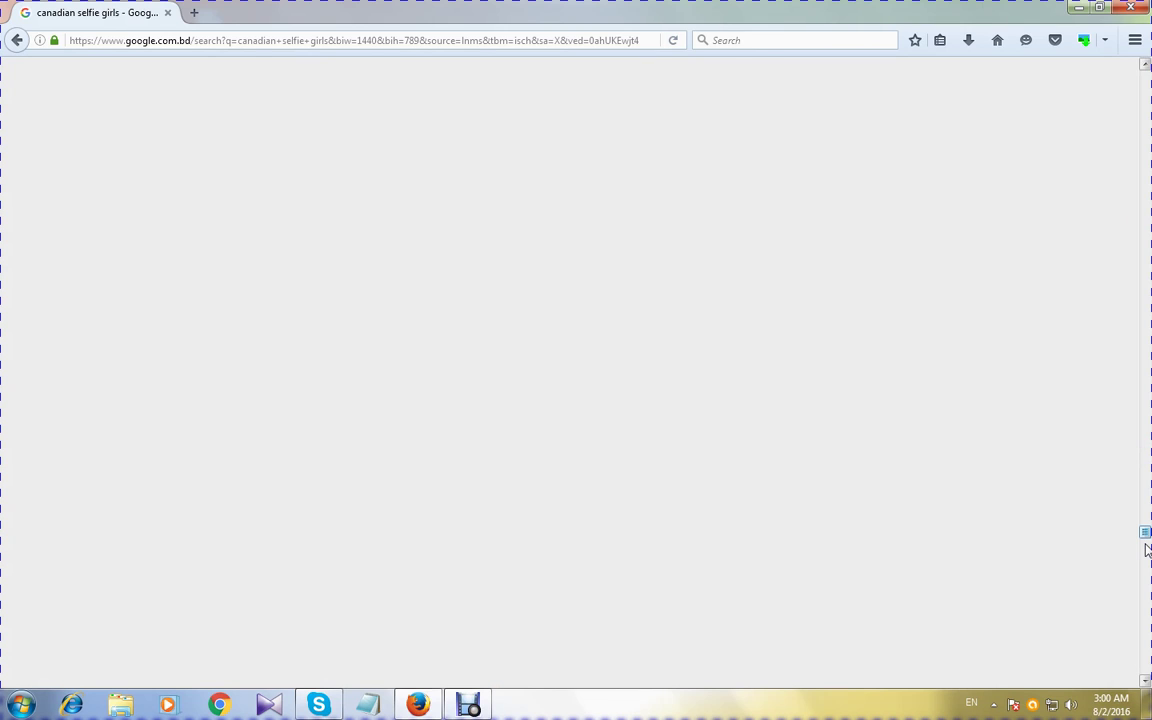
{"action": "left_click_drag", "start_coordinate": [1146, 536], "coordinate": [1145, 680]}
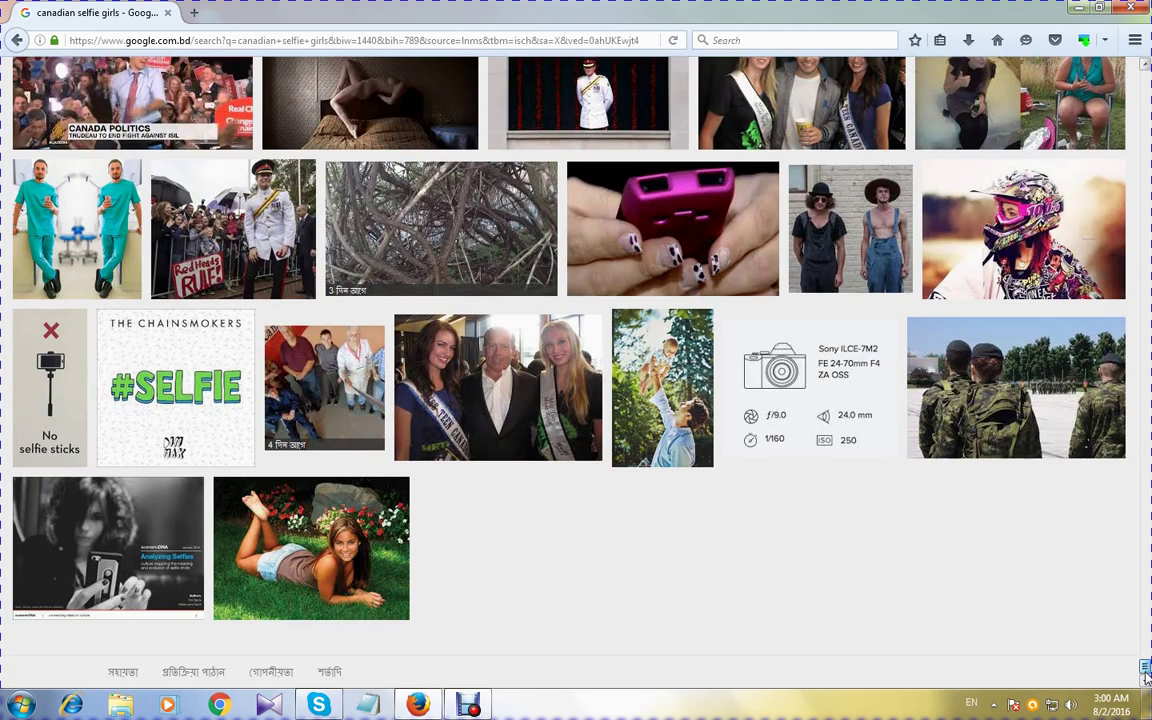
{"action": "left_click_drag", "start_coordinate": [1146, 665], "coordinate": [1146, 188]}
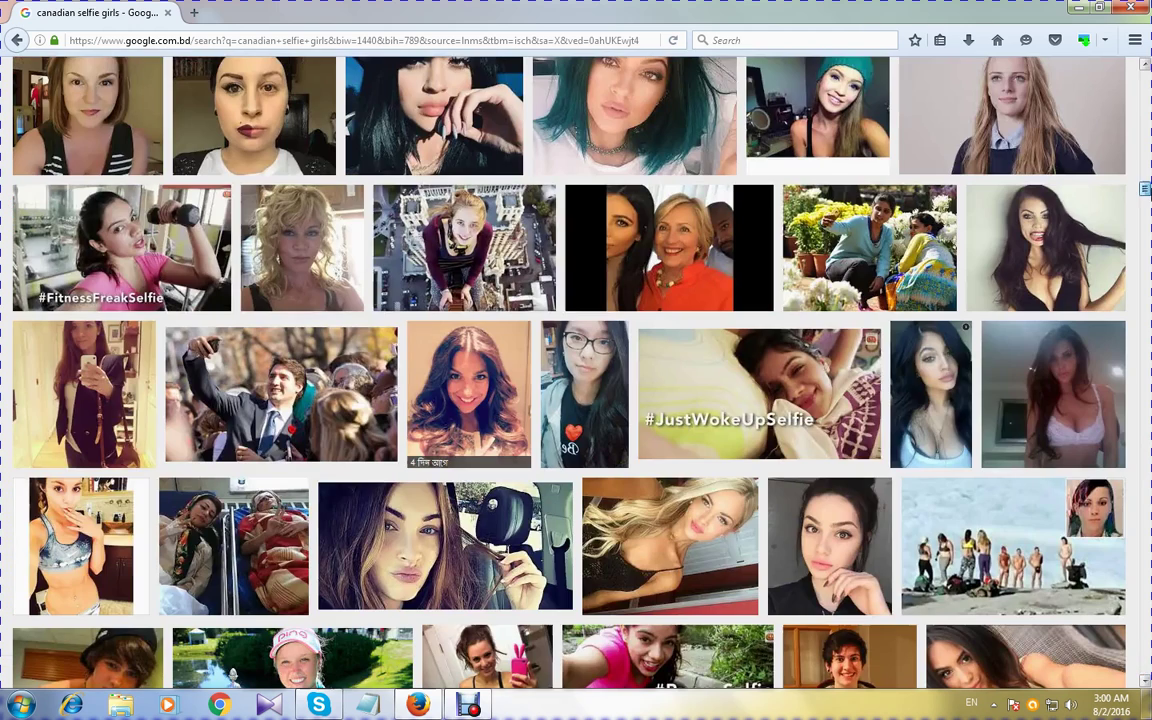
Open Image Picker for the results page, show all images without filtering and look through the list to its end
{"action": "left_click", "coordinate": [1083, 41]}
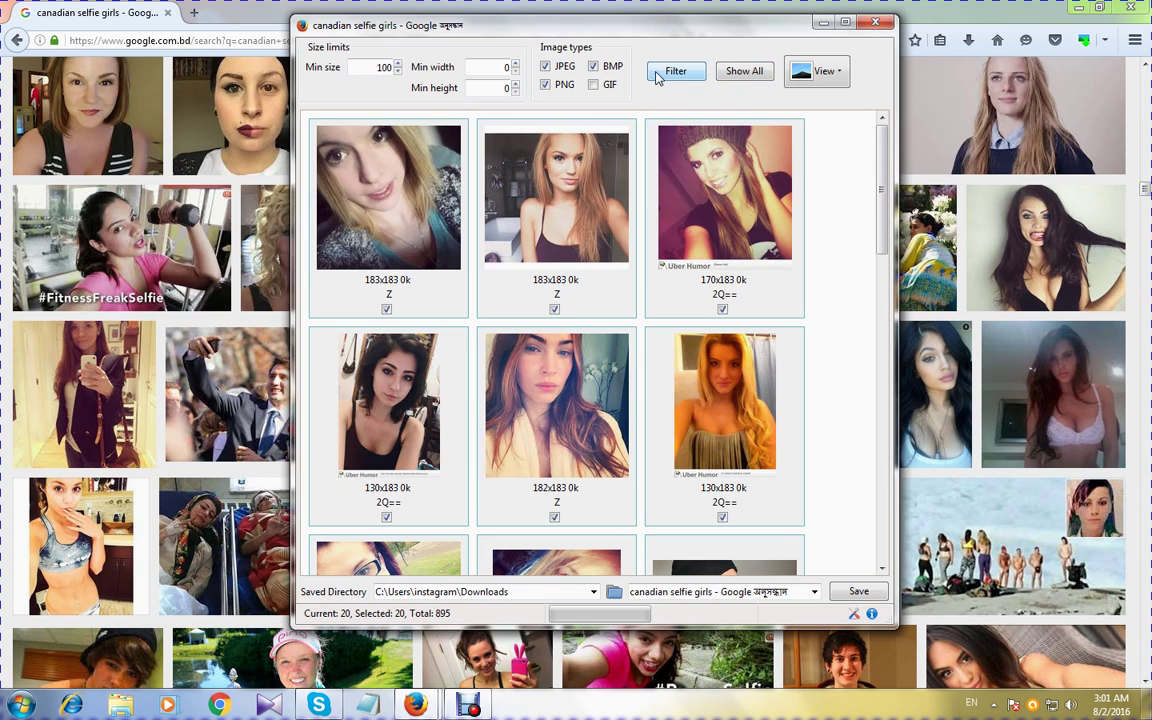
{"action": "left_click", "coordinate": [750, 75]}
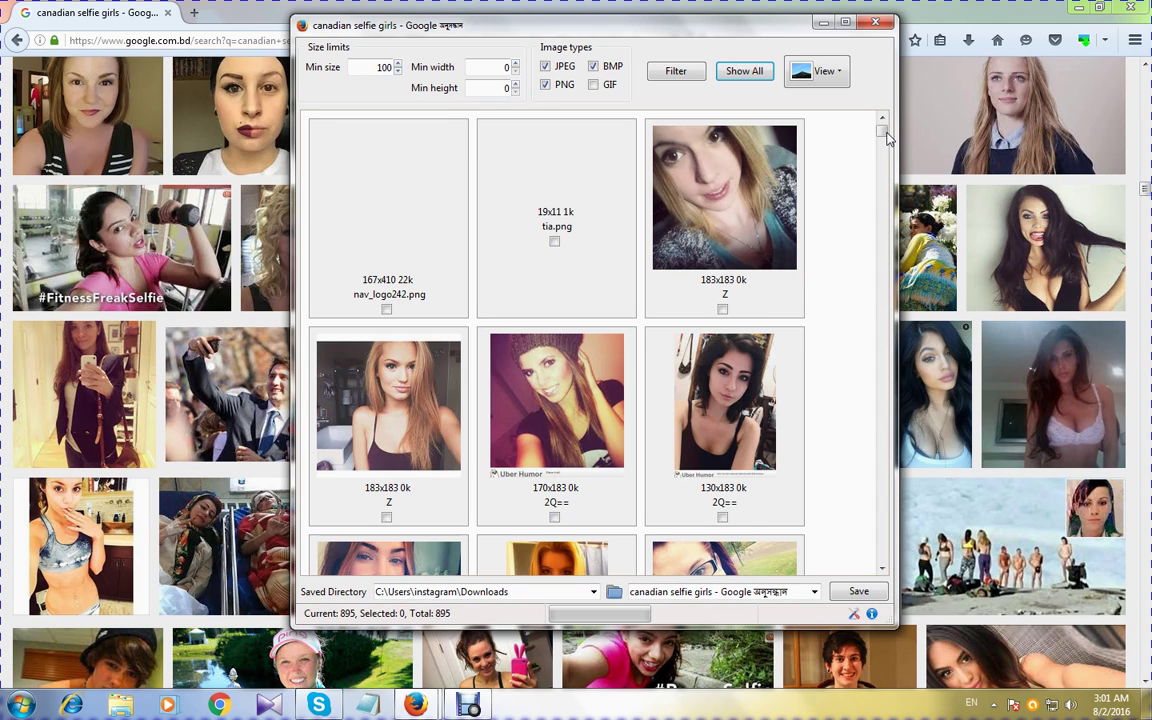
{"action": "left_click_drag", "start_coordinate": [887, 138], "coordinate": [883, 313]}
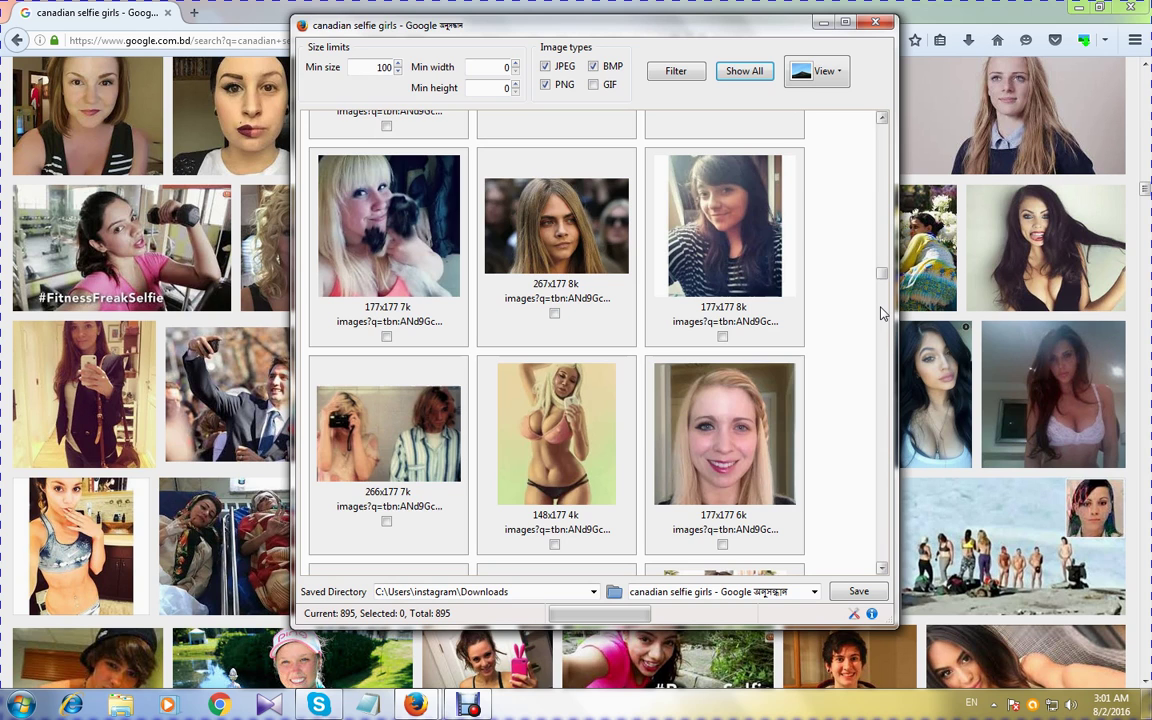
{"action": "left_click_drag", "start_coordinate": [881, 313], "coordinate": [883, 560]}
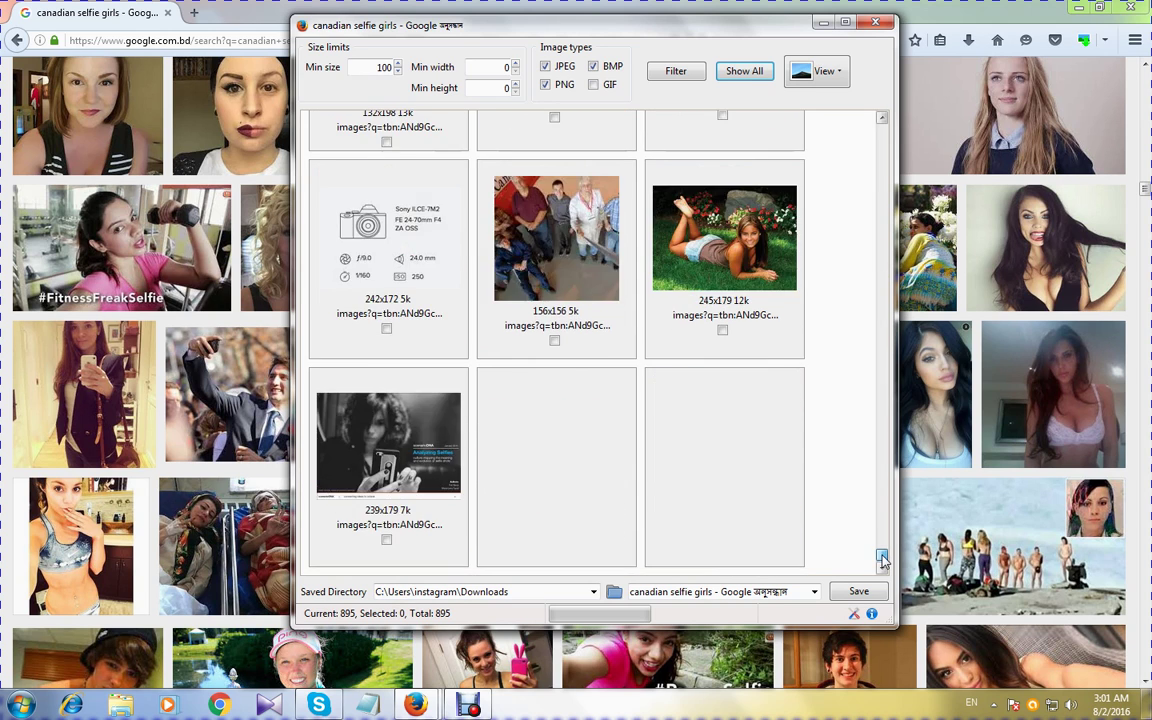
{"action": "left_click", "coordinate": [554, 342]}
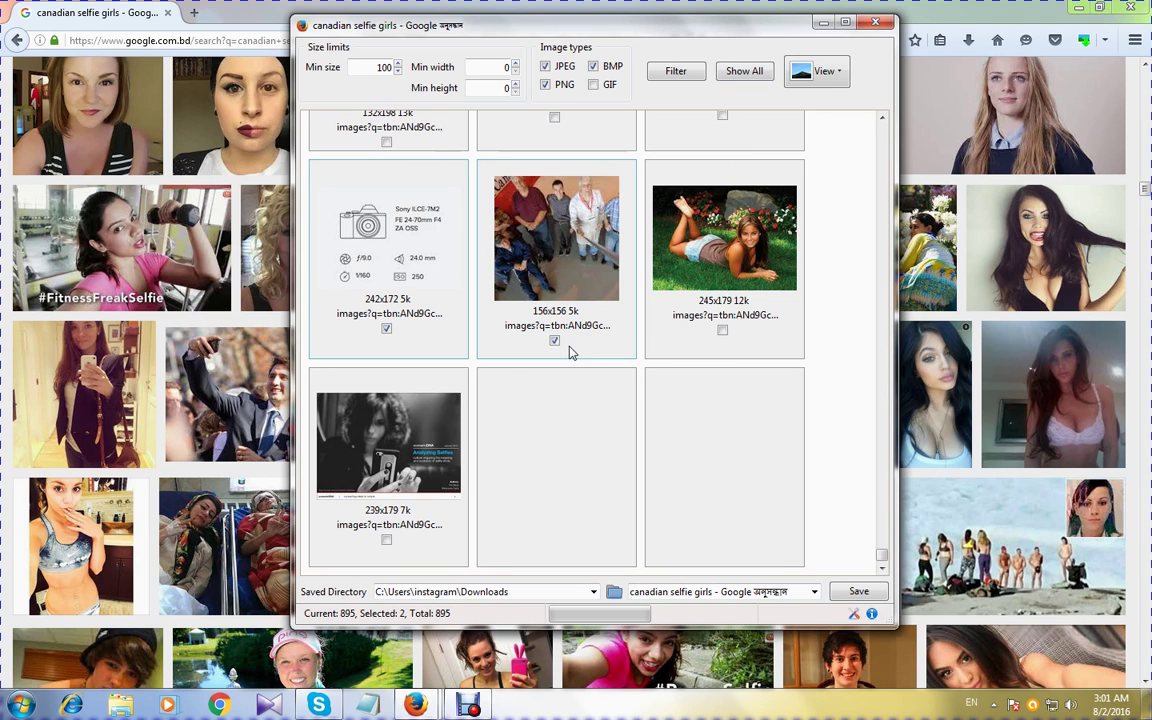
{"action": "left_click", "coordinate": [554, 341]}
{"action": "left_click", "coordinate": [386, 329]}
Select all the images listed in Image Picker
{"action": "right_click", "coordinate": [675, 259]}
{"action": "right_click", "coordinate": [715, 404]}
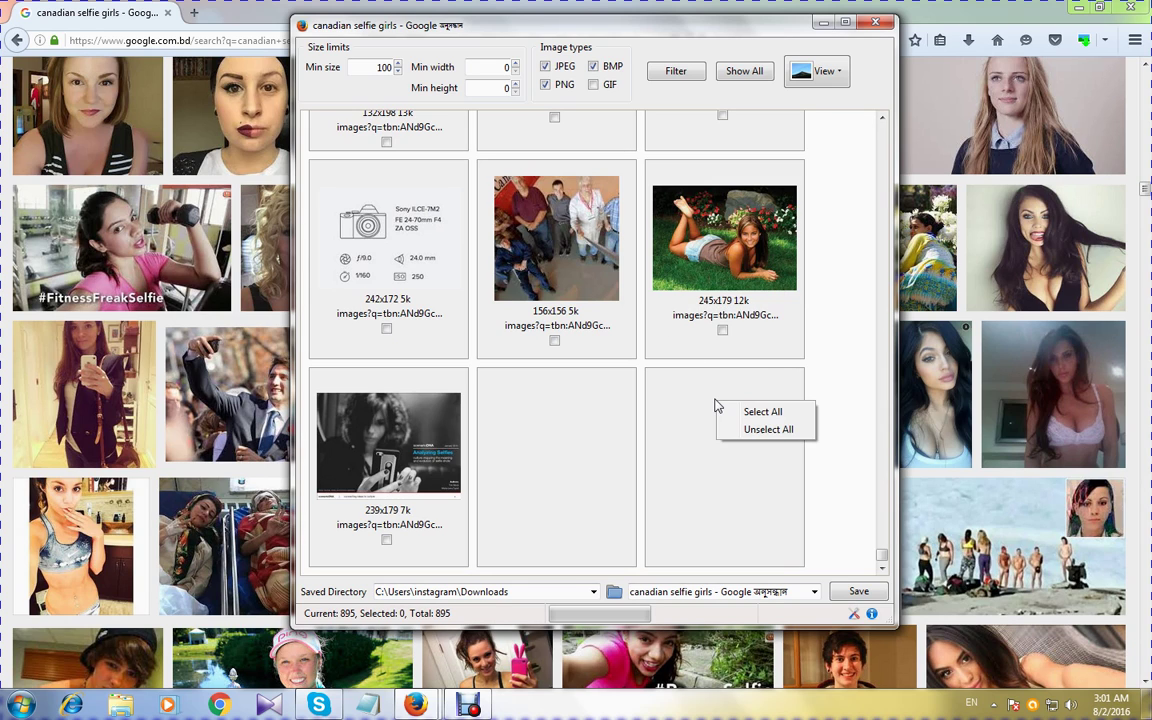
{"action": "right_click", "coordinate": [527, 418]}
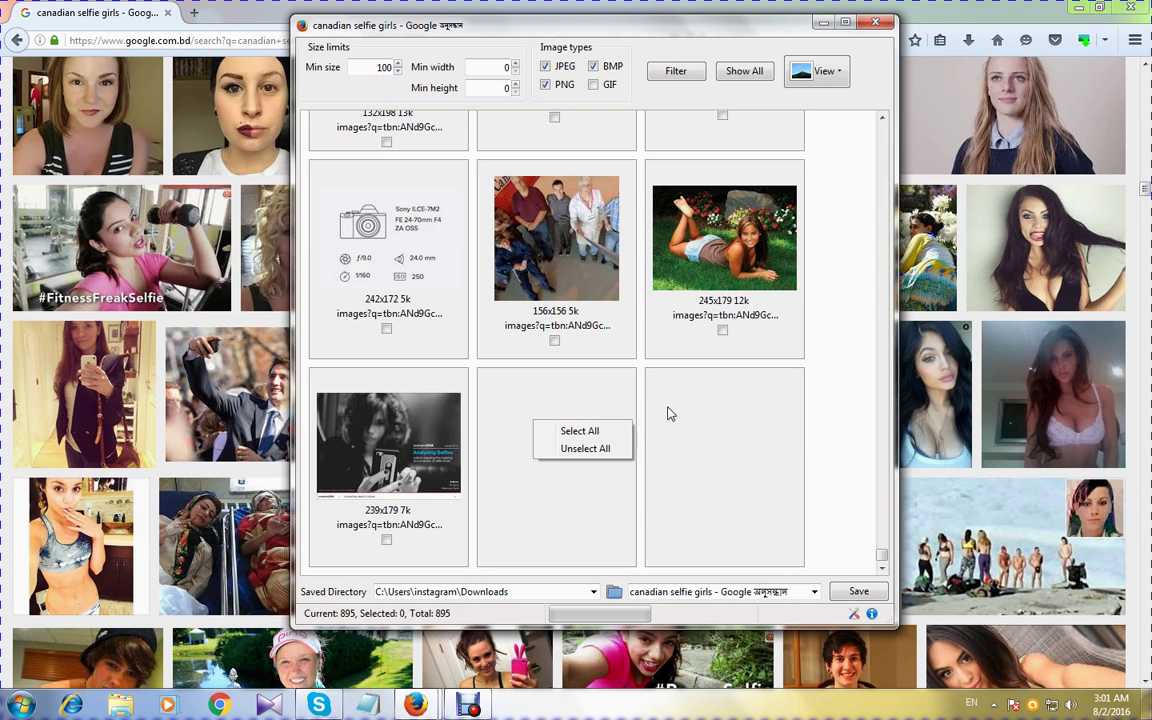
{"action": "right_click", "coordinate": [688, 408]}
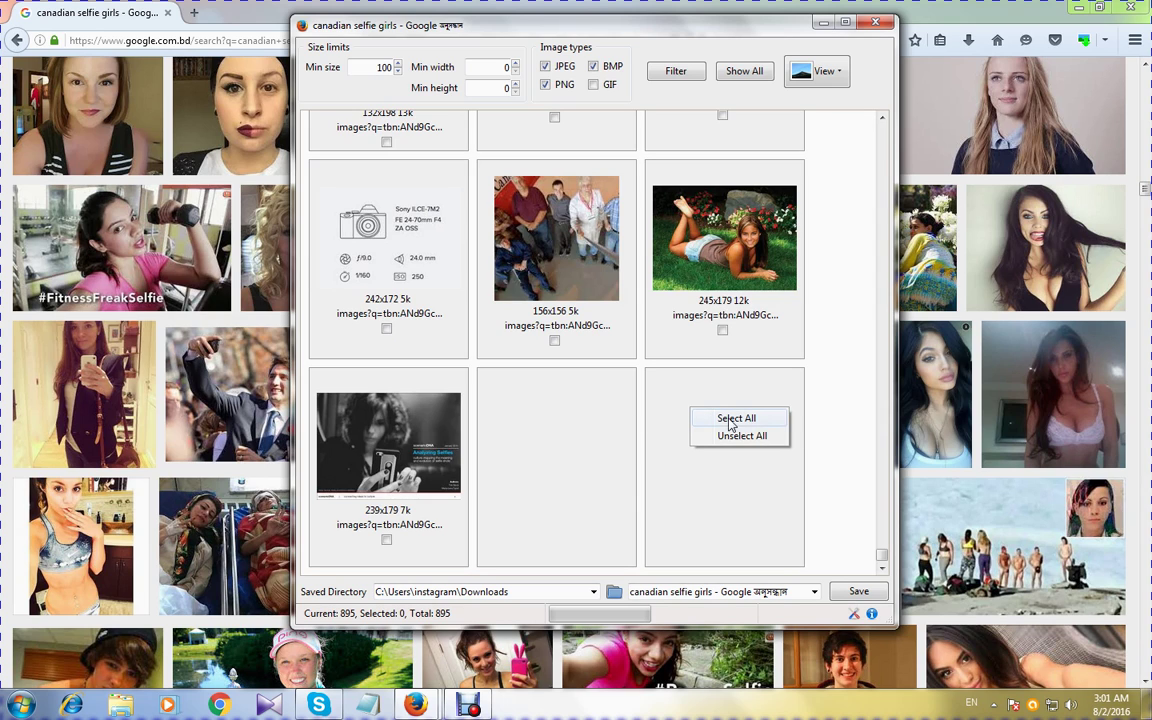
{"action": "left_click", "coordinate": [730, 419]}
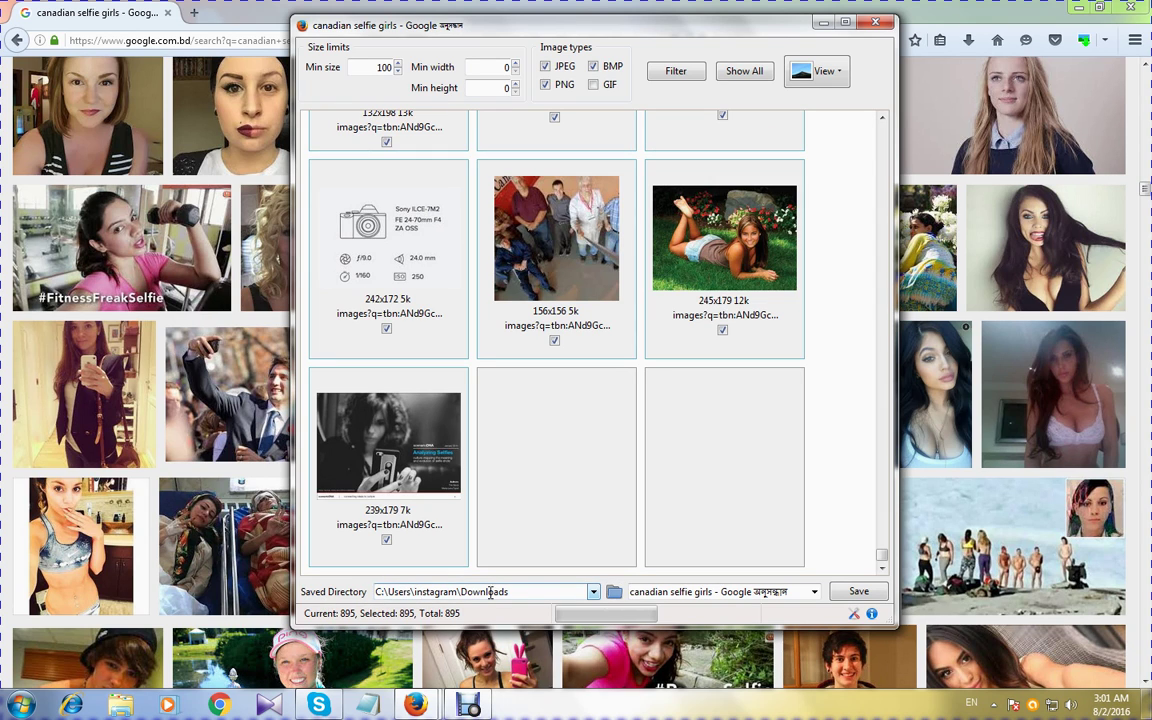
Choose the Downloads folder as the save directory and save all the selected images
{"action": "left_click", "coordinate": [616, 593]}
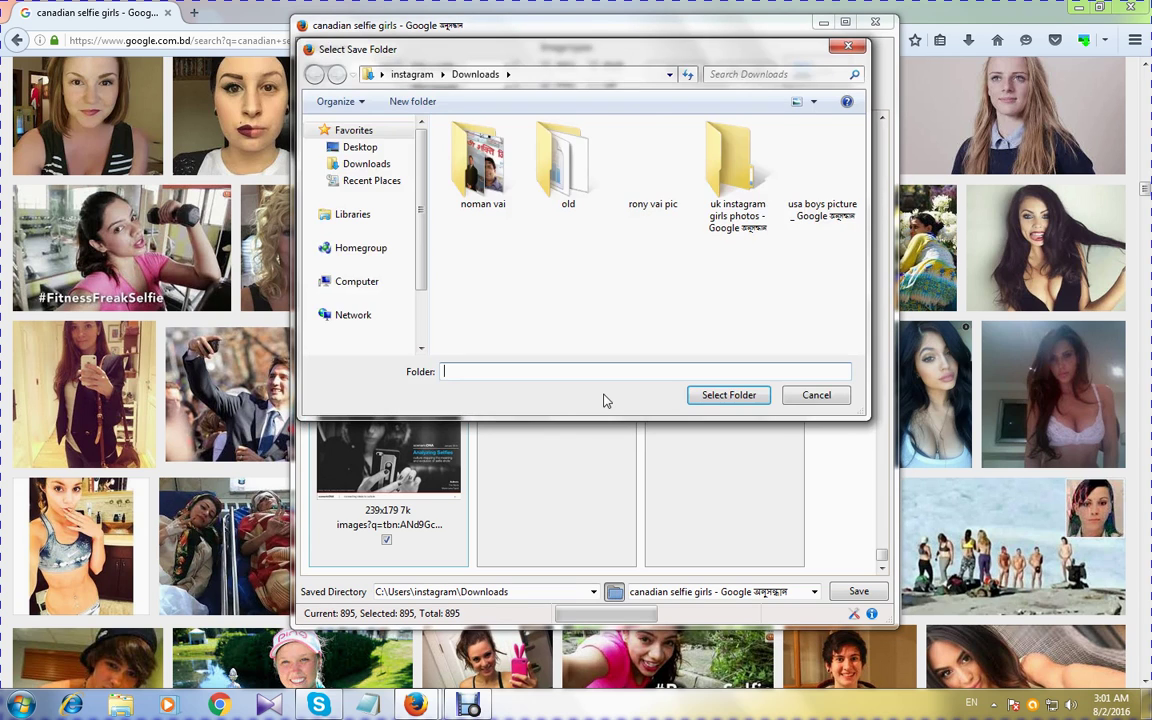
{"action": "left_click", "coordinate": [367, 172]}
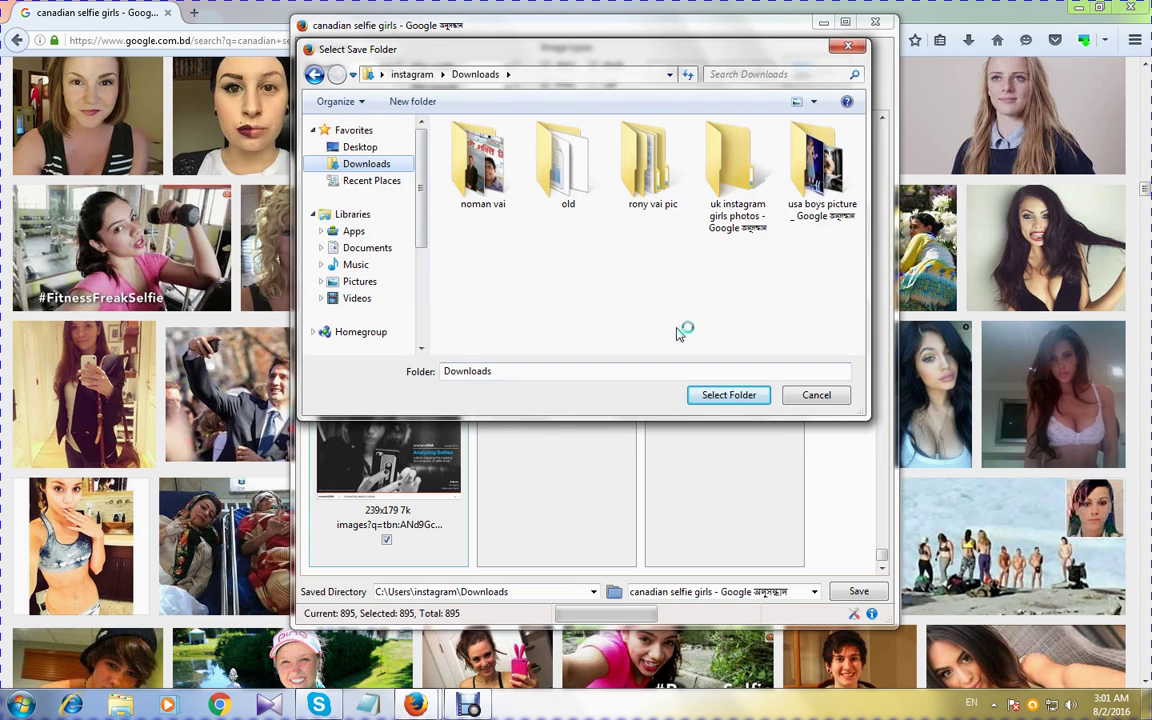
{"action": "left_click", "coordinate": [728, 395]}
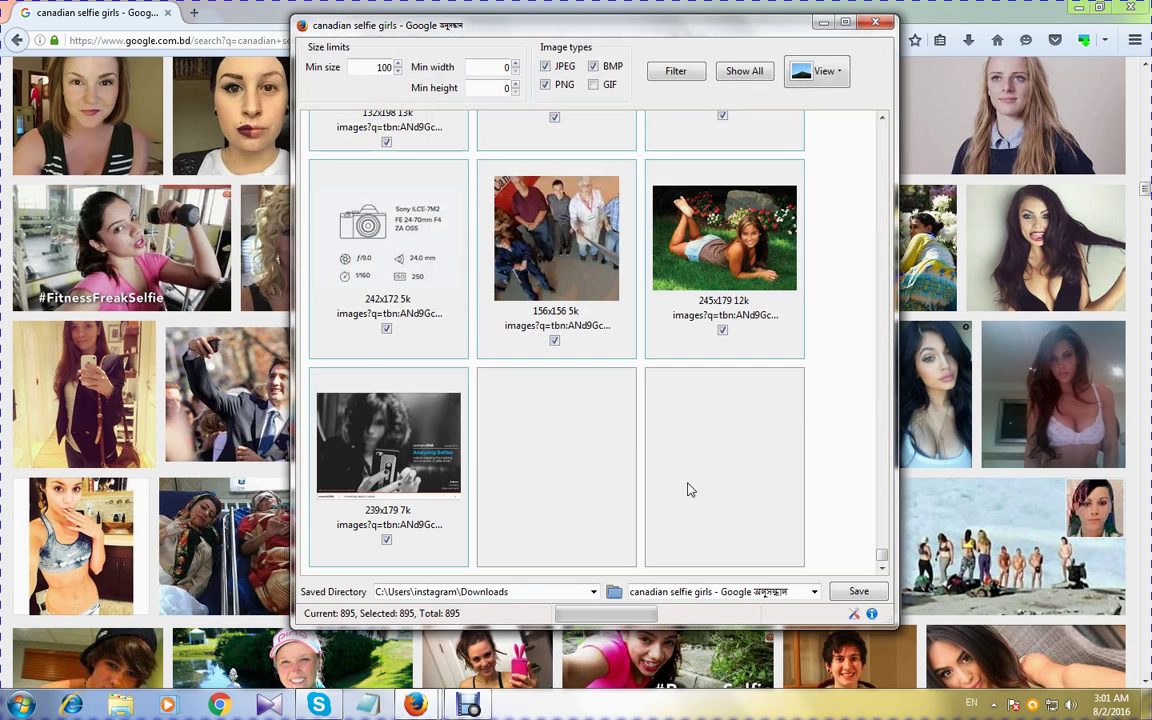
{"action": "left_click", "coordinate": [857, 593]}
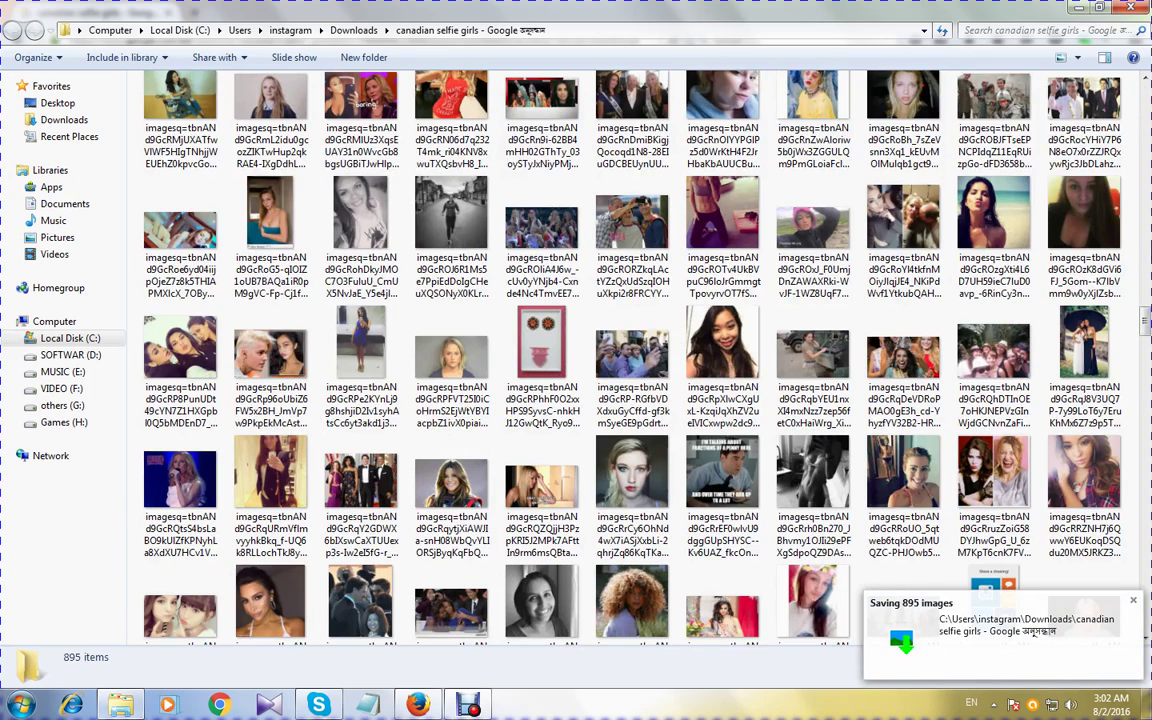
Browse the folder of saved images and view three of the pictures in Windows Photo Viewer, closing each one
{"action": "left_click_drag", "start_coordinate": [1145, 321], "coordinate": [1145, 369]}
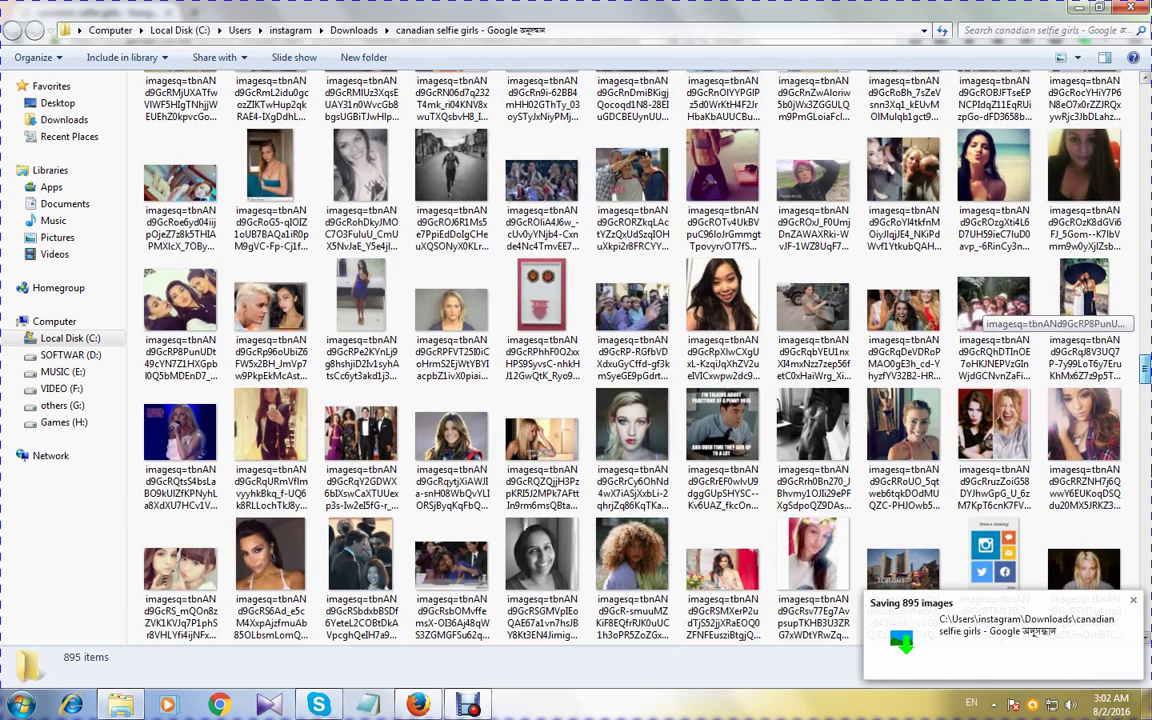
{"action": "scroll", "coordinate": [1080, 300], "scroll_direction": "up", "scroll_amount": 3}
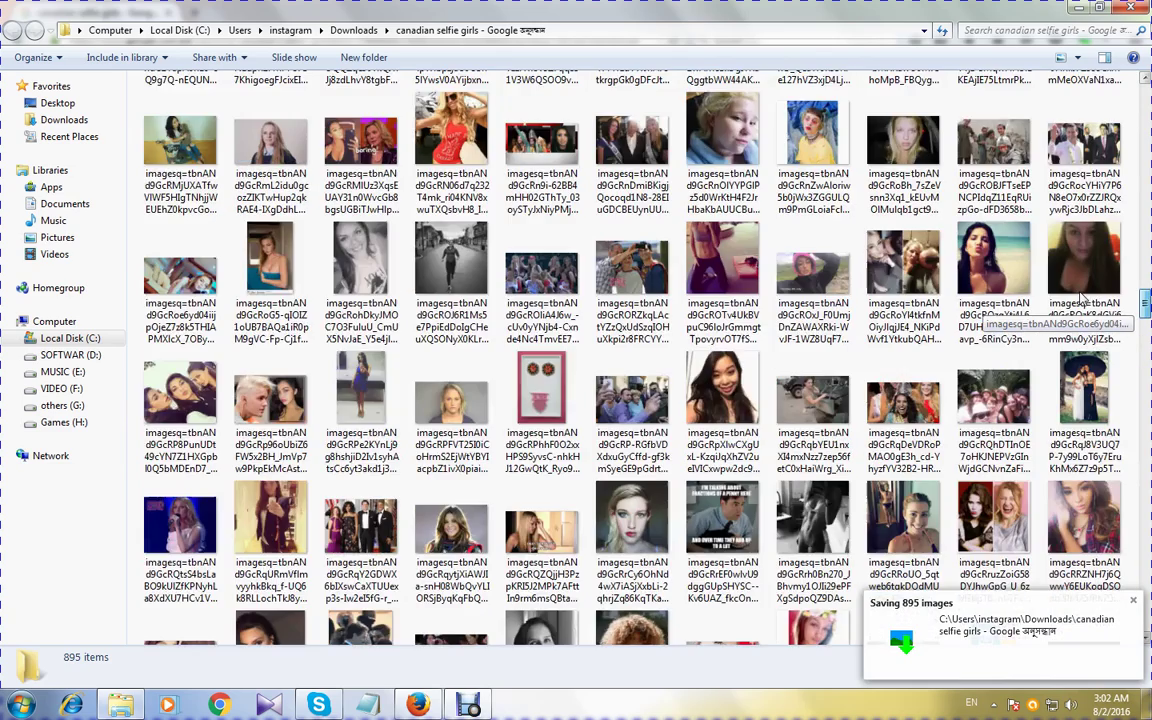
{"action": "scroll", "coordinate": [1080, 300], "scroll_direction": "up", "scroll_amount": 5}
{"action": "left_click", "coordinate": [453, 316]}
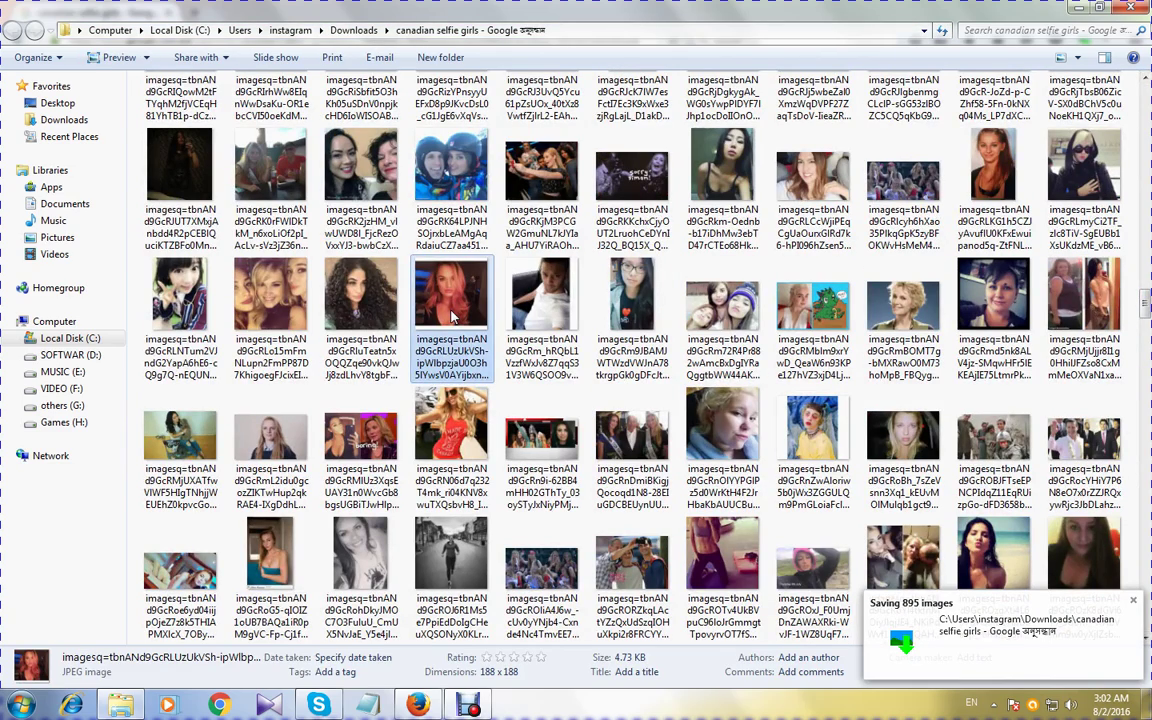
{"action": "double_click", "coordinate": [453, 316]}
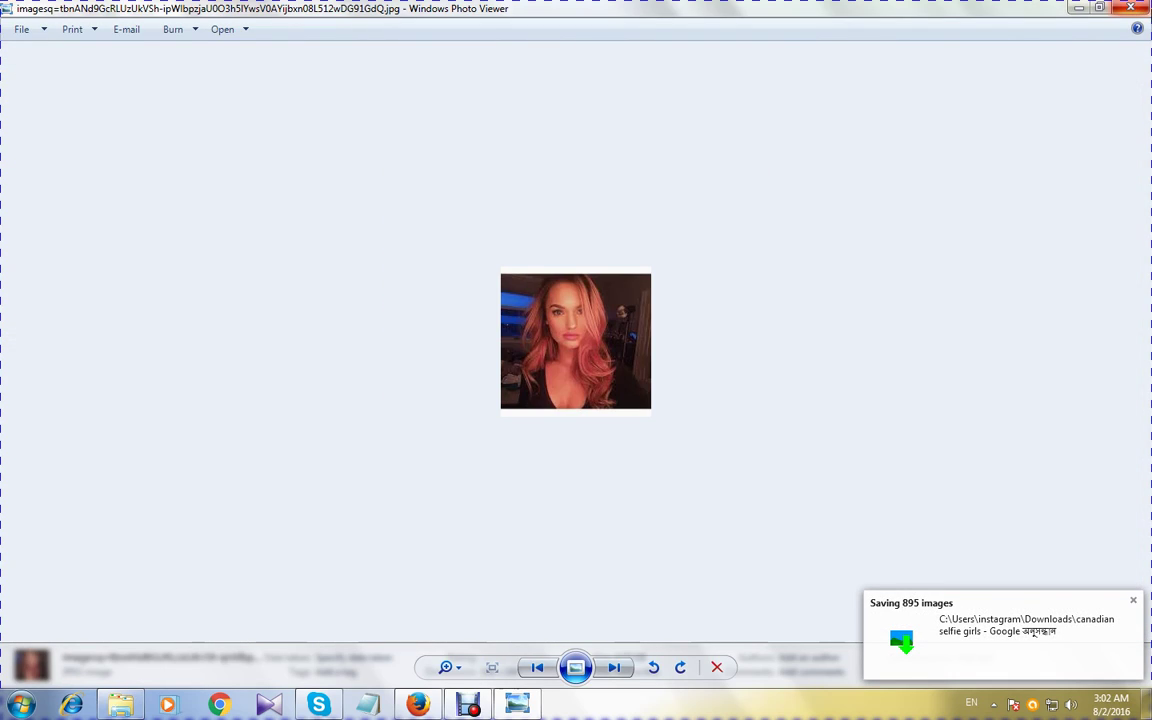
{"action": "left_click", "coordinate": [1133, 6]}
{"action": "double_click", "coordinate": [376, 188]}
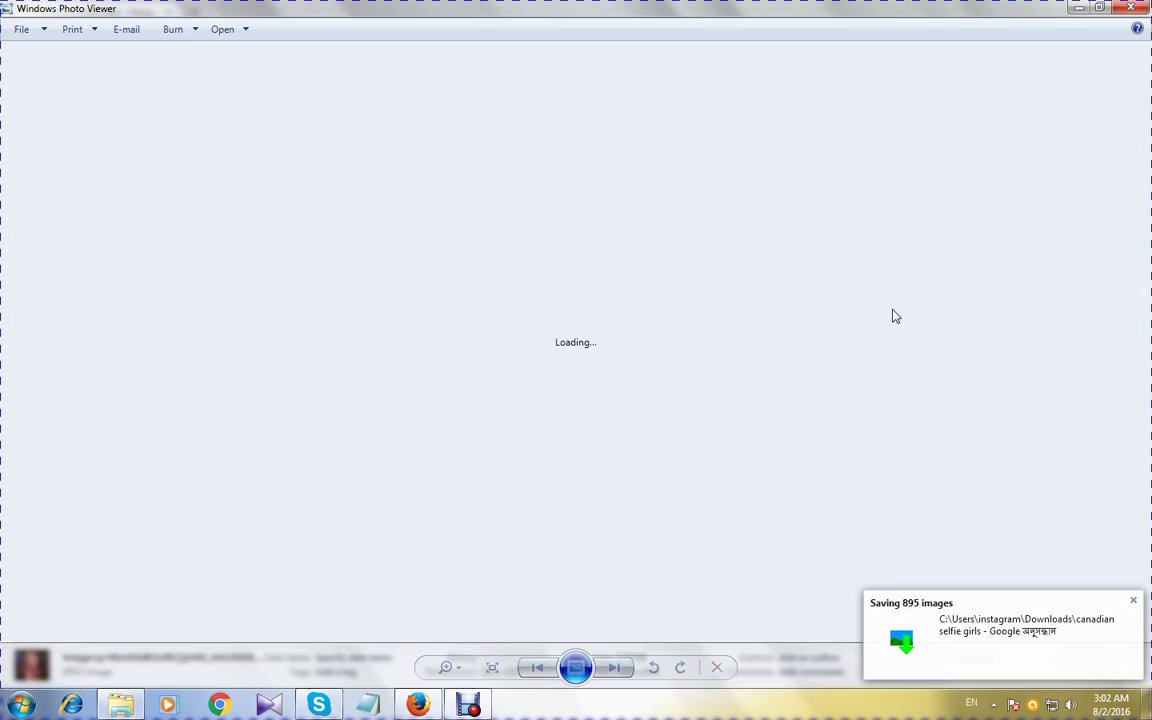
{"action": "left_click", "coordinate": [1131, 7]}
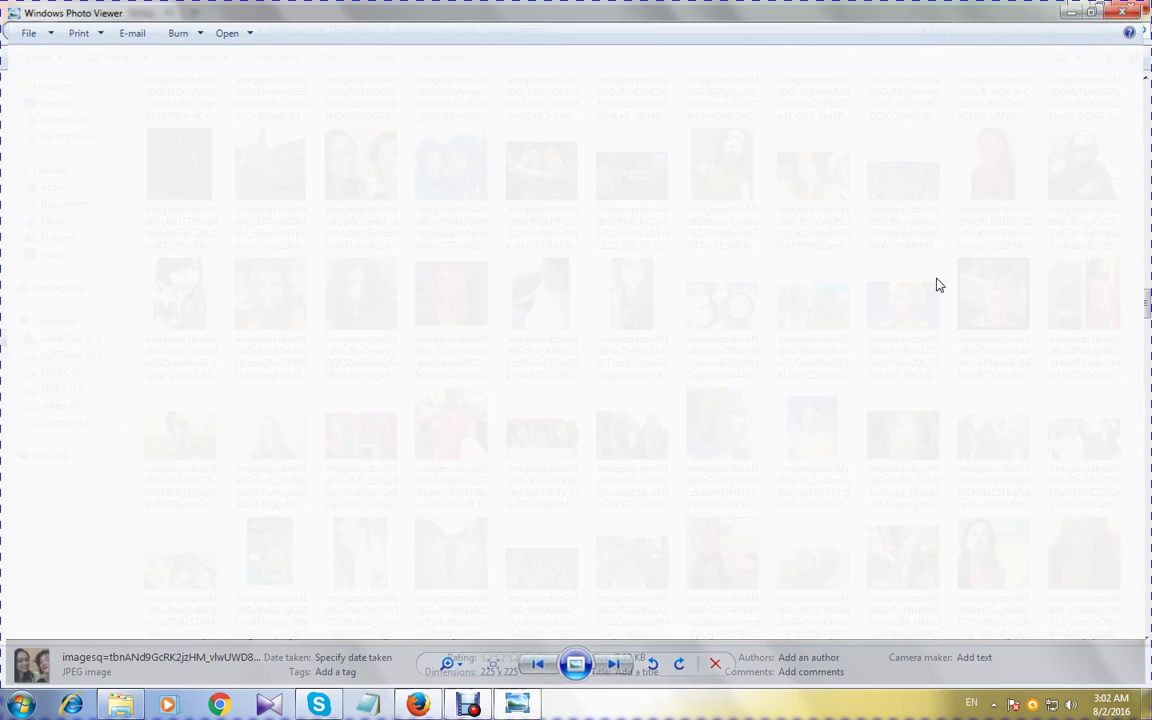
{"action": "double_click", "coordinate": [915, 297]}
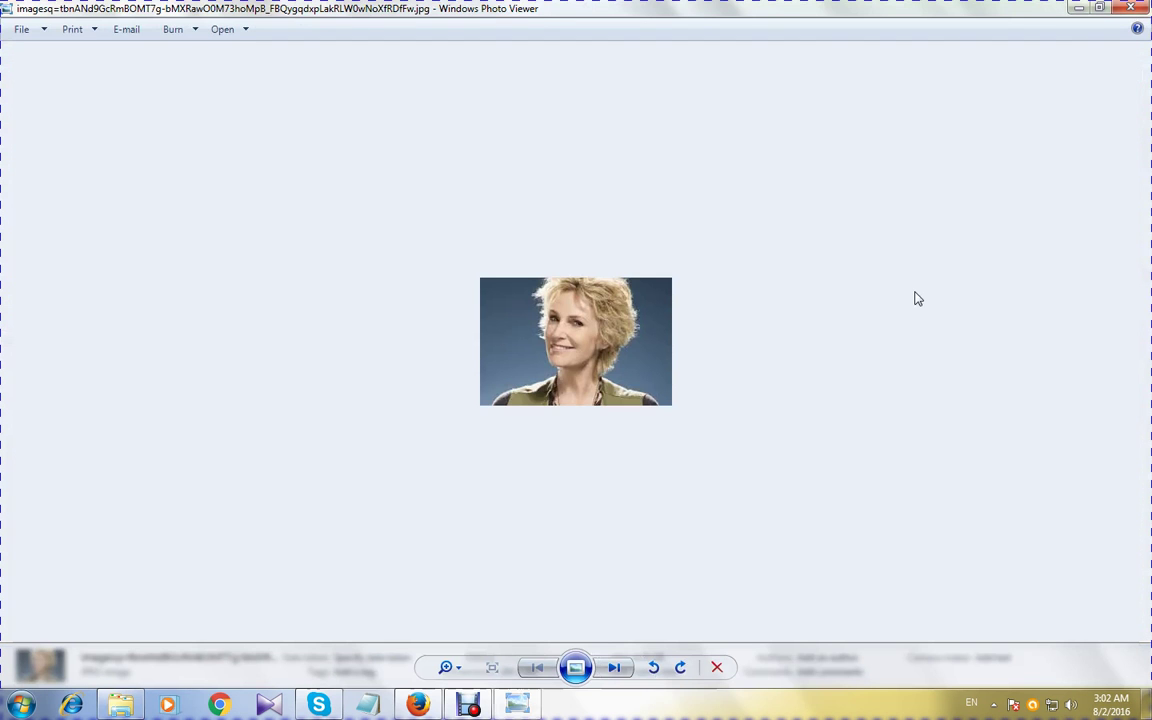
{"action": "left_click", "coordinate": [1136, 10]}
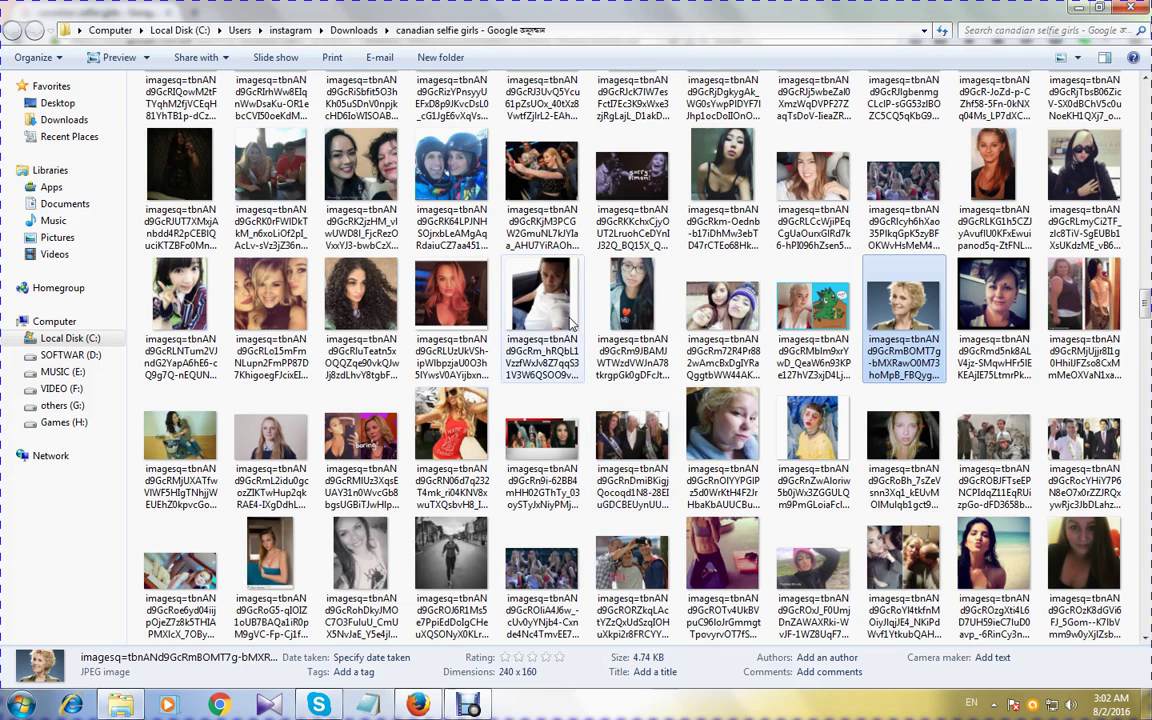
View two more of the saved pictures in Windows Photo Viewer, closing each one, and look further through the image folder
{"action": "double_click", "coordinate": [571, 323]}
{"action": "left_click", "coordinate": [1131, 8]}
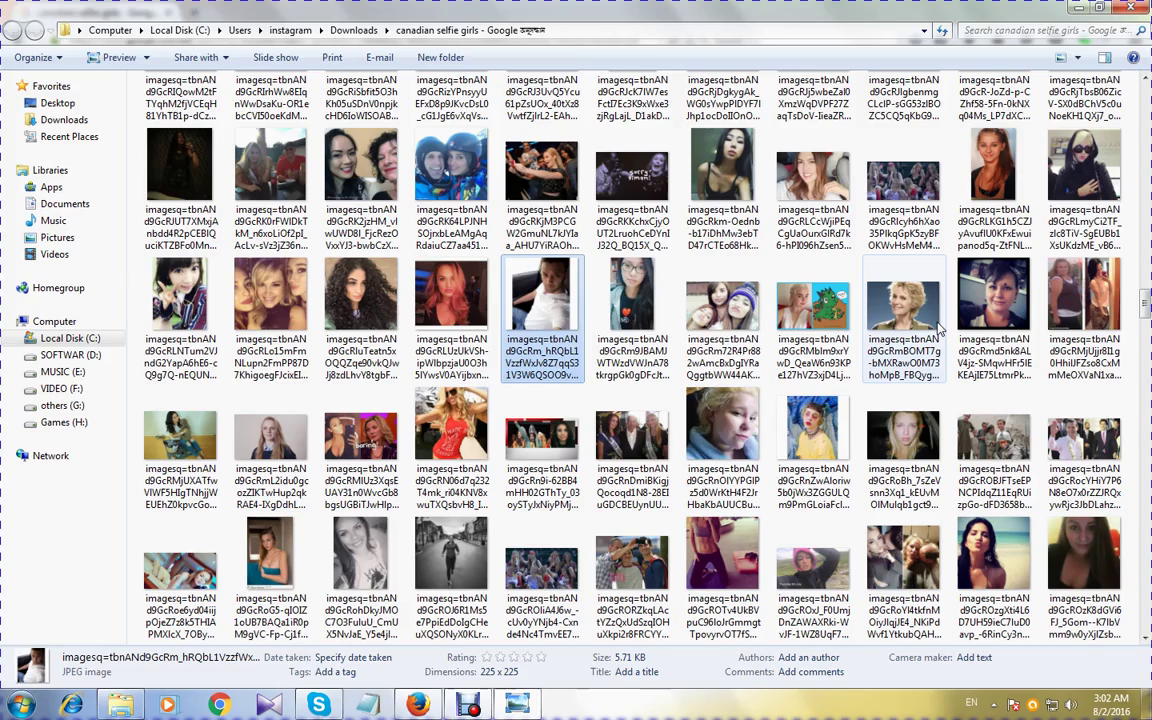
{"action": "scroll", "coordinate": [940, 330], "scroll_direction": "down", "scroll_amount": 15}
{"action": "double_click", "coordinate": [373, 208]}
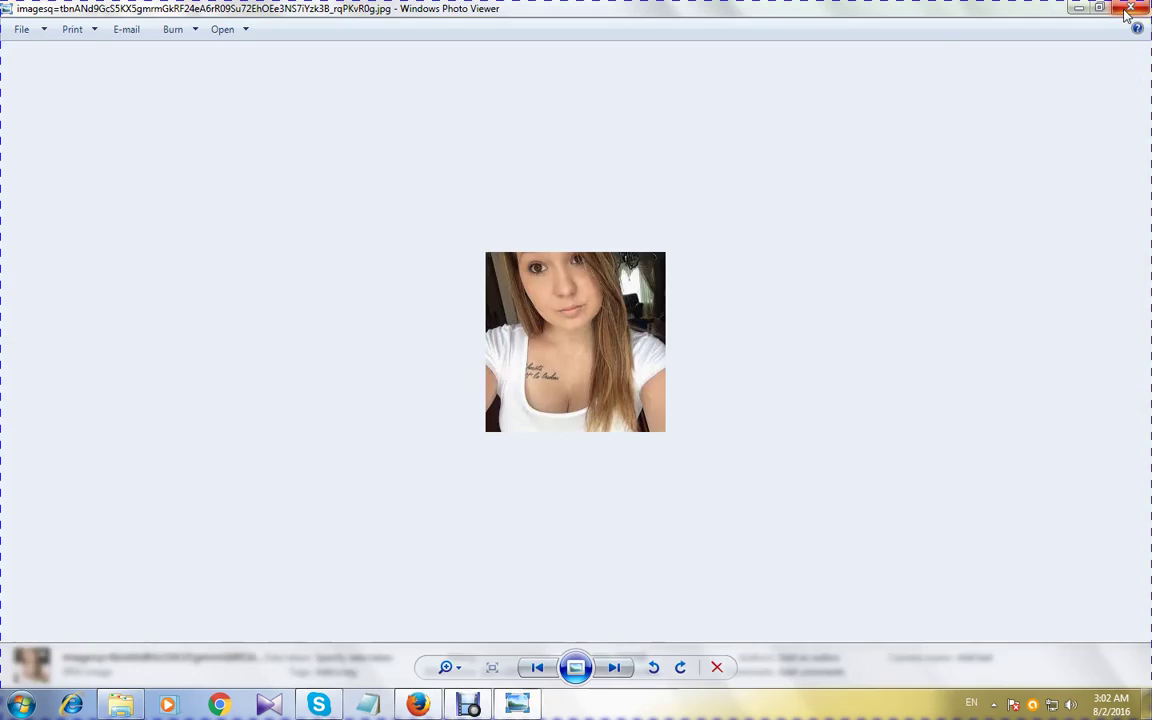
{"action": "left_click", "coordinate": [1131, 8]}
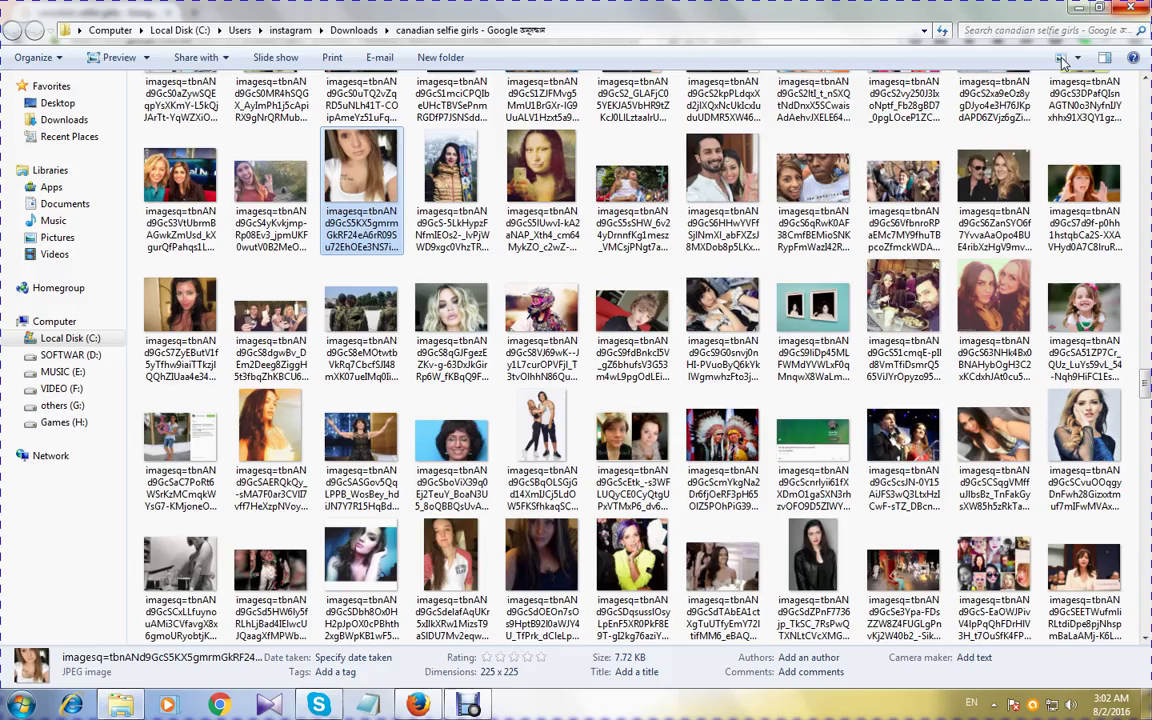
{"action": "scroll", "coordinate": [722, 405], "scroll_direction": "down", "scroll_amount": 10}
{"action": "scroll", "coordinate": [722, 405], "scroll_direction": "up", "scroll_amount": 5}
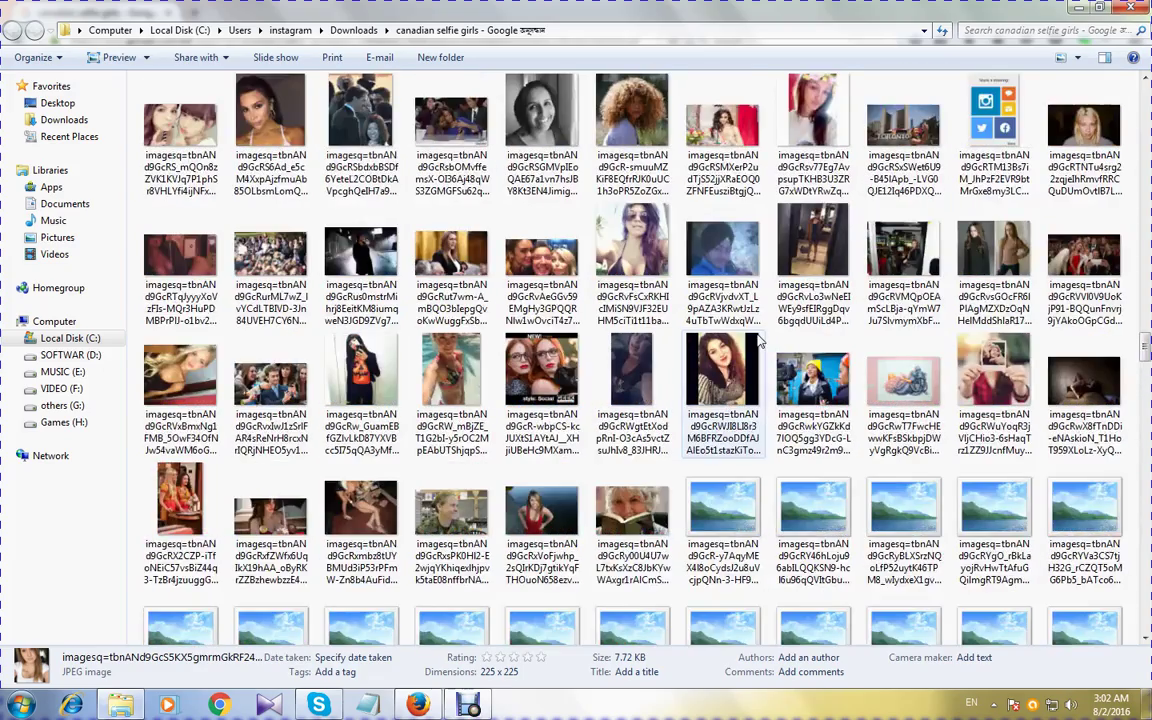
{"action": "scroll", "coordinate": [760, 343], "scroll_direction": "up", "scroll_amount": 5}
Close the image folder and Firefox windows and refresh the desktop
{"action": "left_click", "coordinate": [1131, 8]}
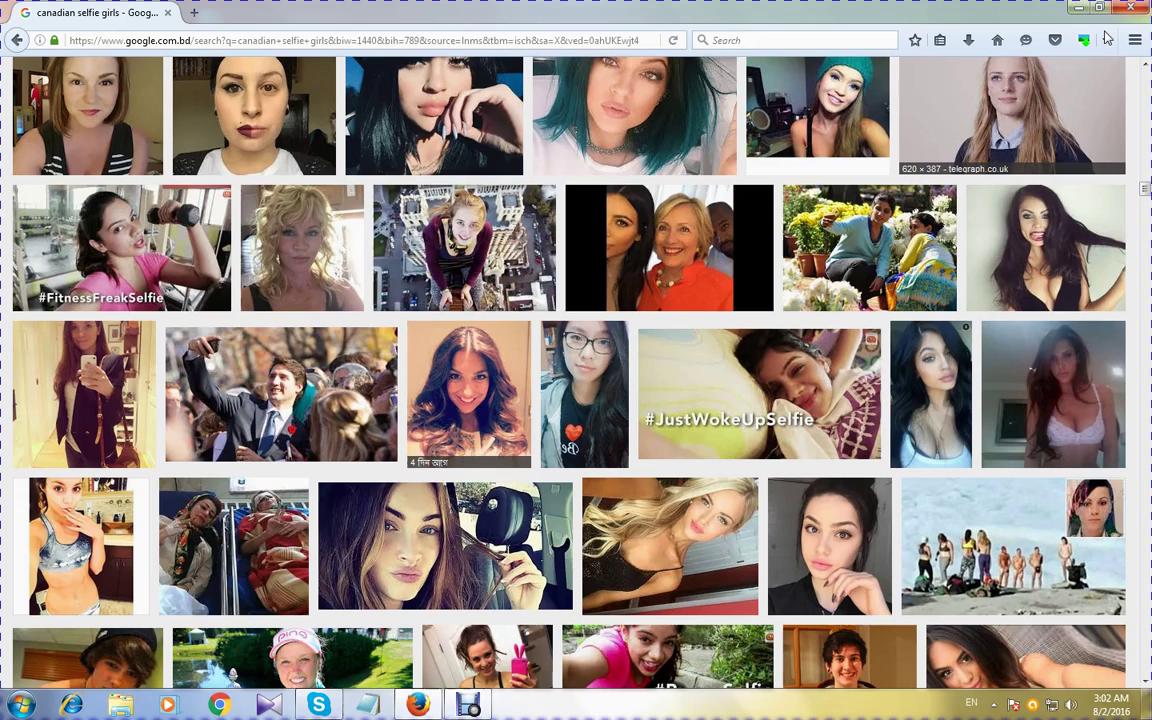
{"action": "right_click", "coordinate": [752, 140]}
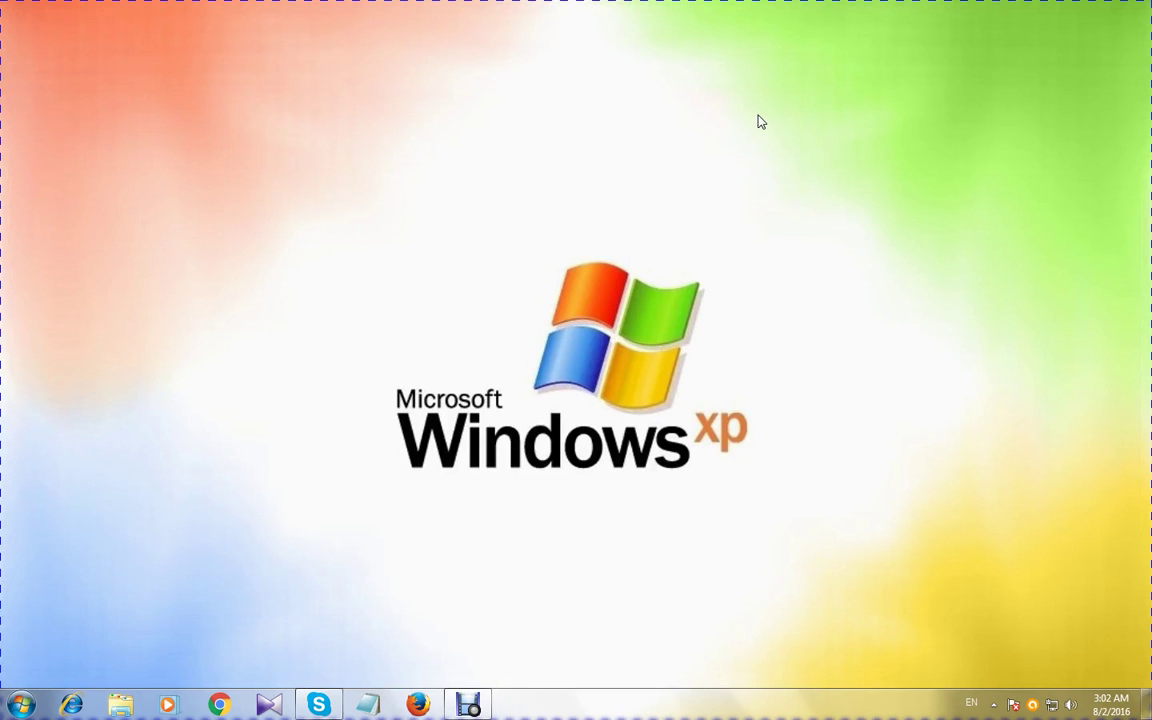
{"action": "right_click", "coordinate": [758, 118]}
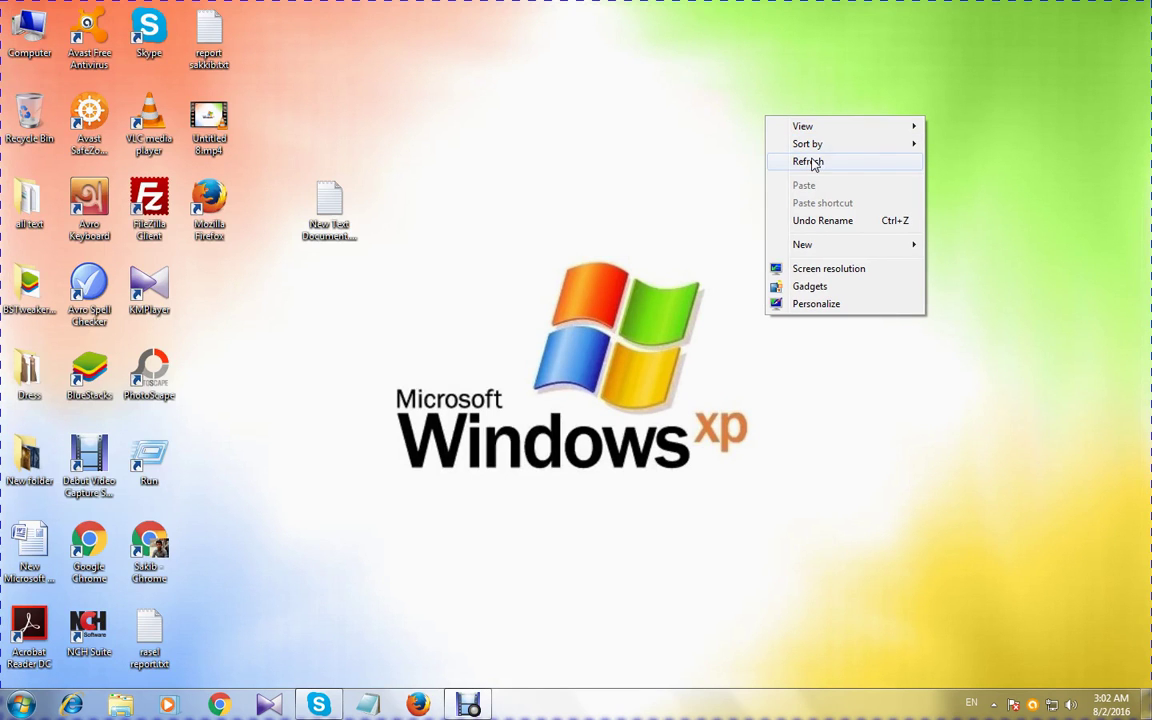
{"action": "left_click", "coordinate": [813, 161]}
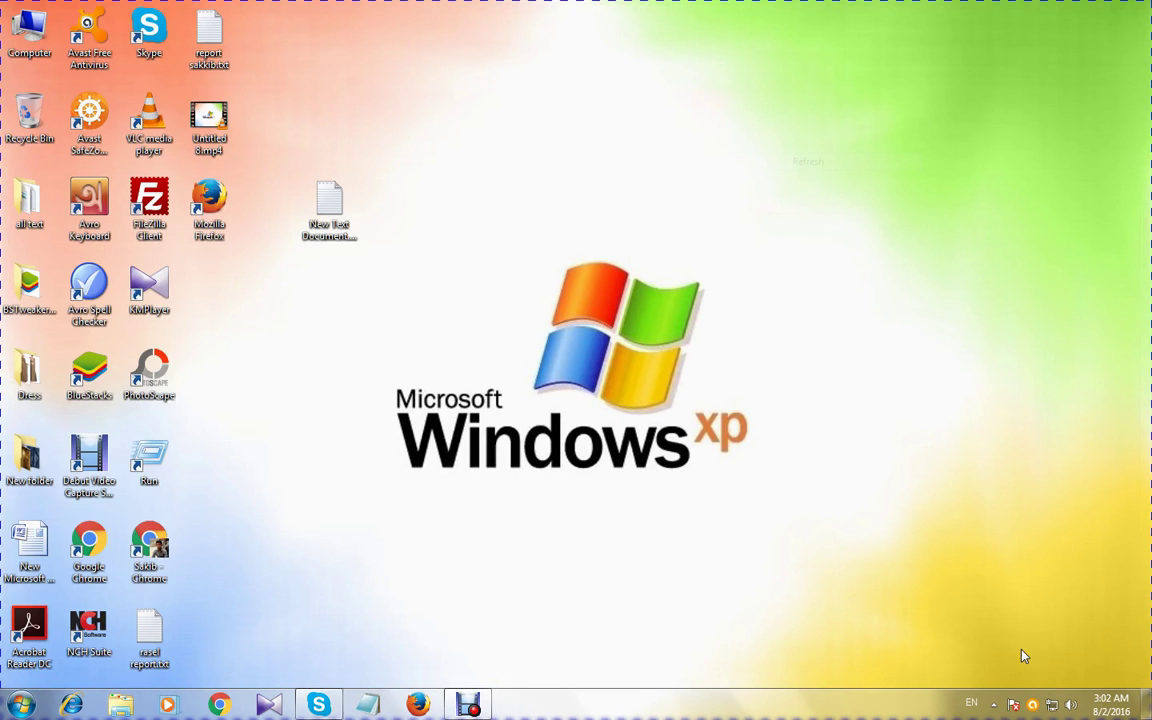
{"action": "left_click", "coordinate": [994, 704]}
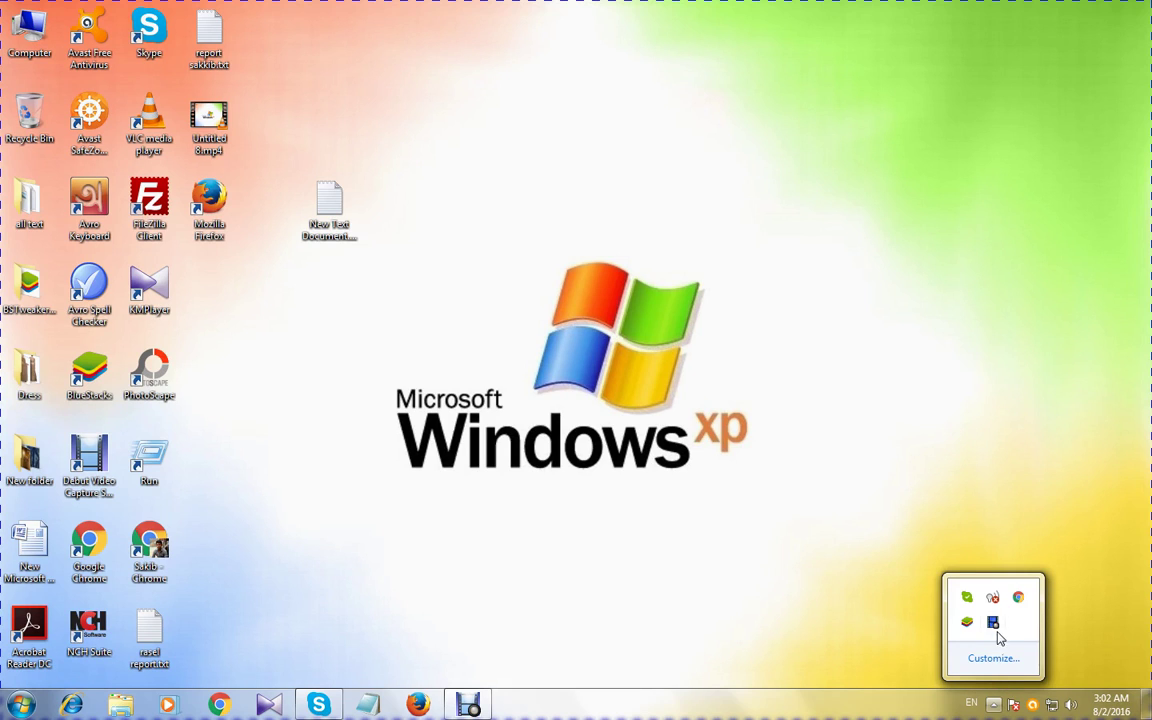